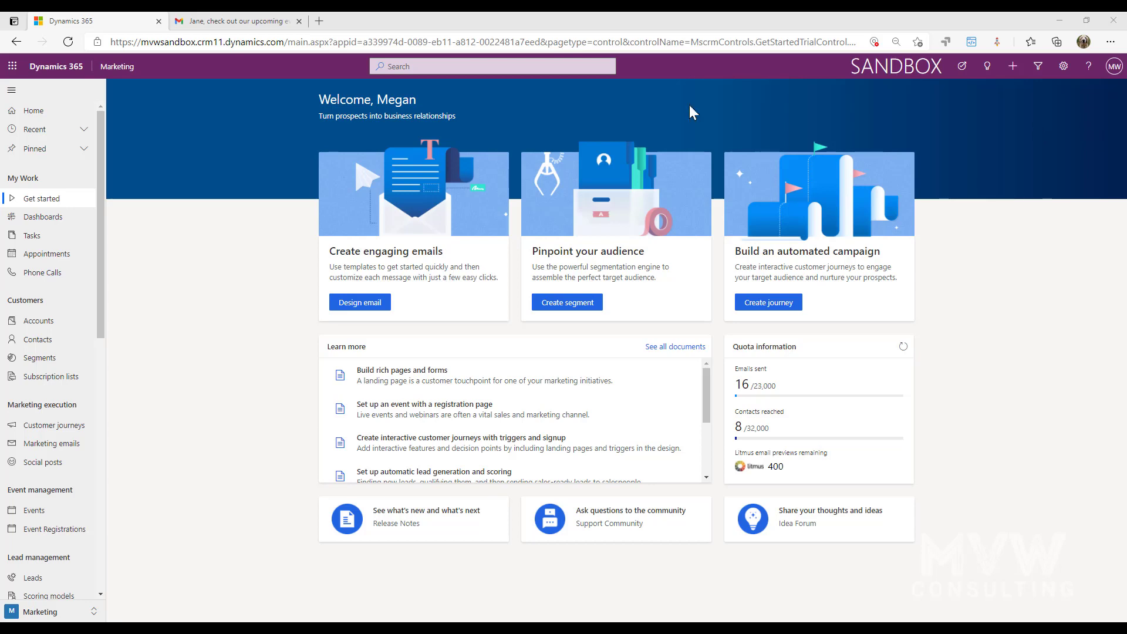
# Step: Open Journey templates under Marketing templates to list the six active journey templates
pyautogui.scroll(-8, 52, 205)
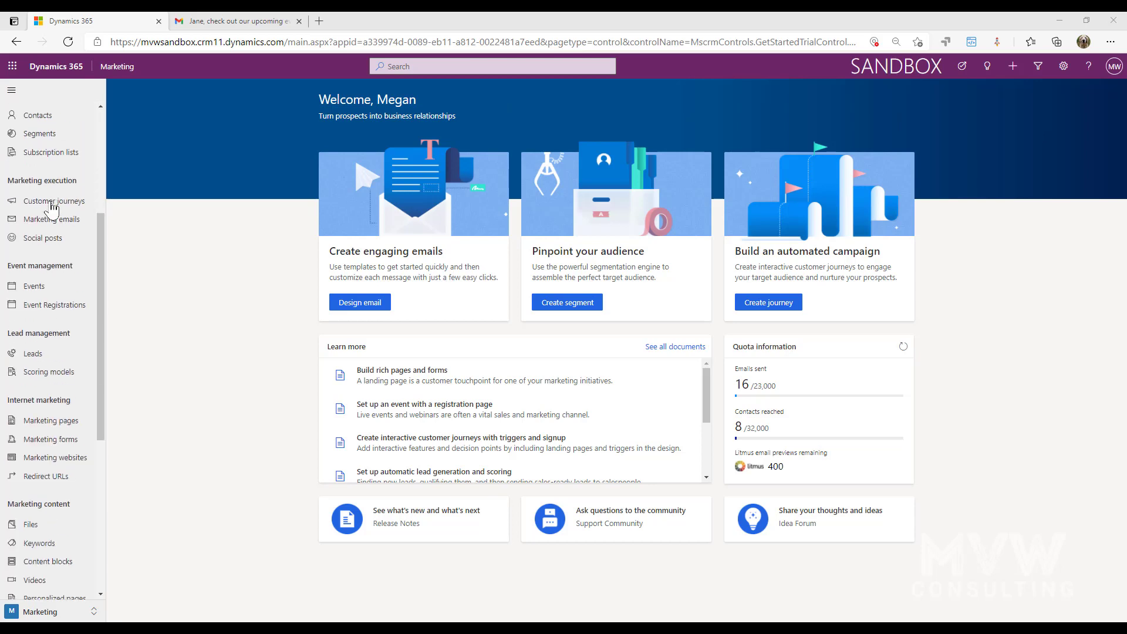
pyautogui.scroll(-4, 53, 207)
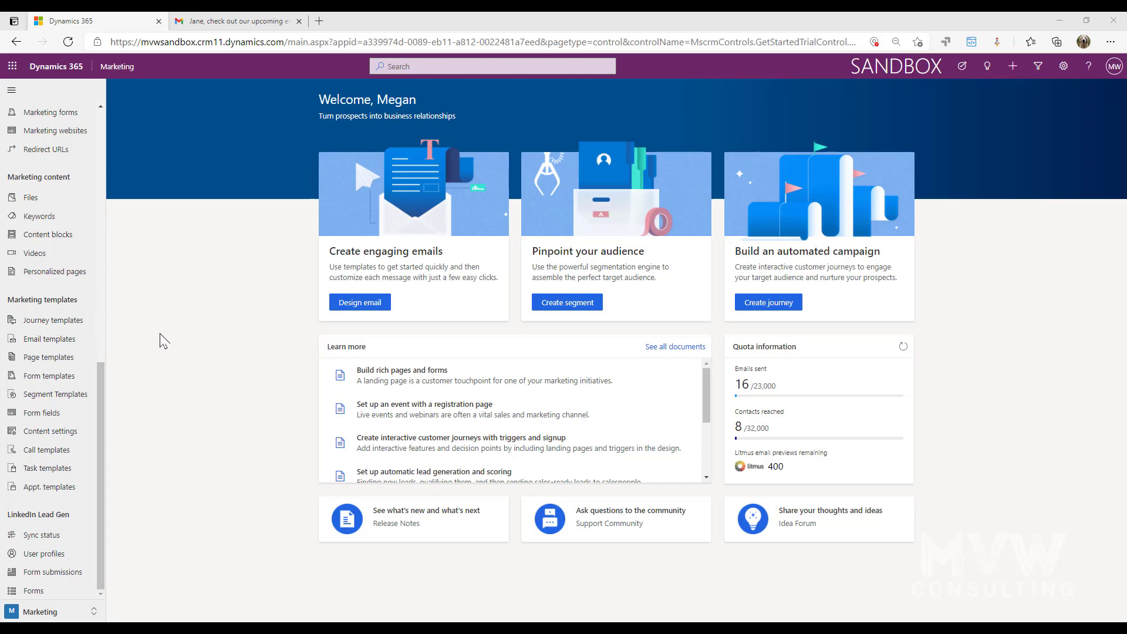
pyautogui.click(68, 320)
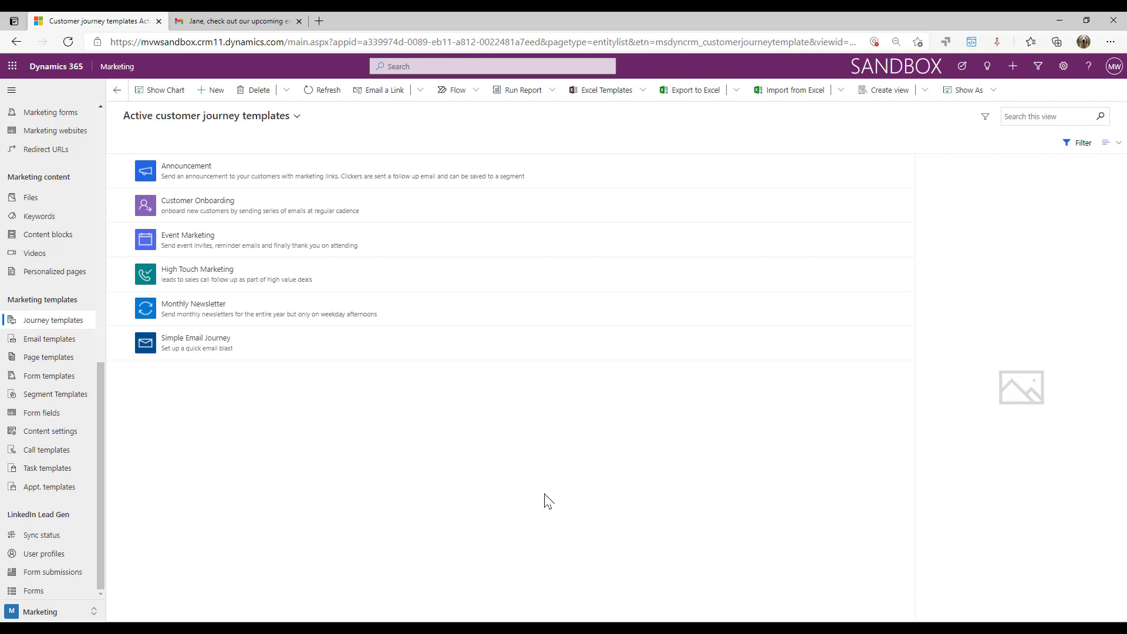
# Step: Open the '1 column newsletter' email template and show its HTML source in the editor
pyautogui.click(46, 339)
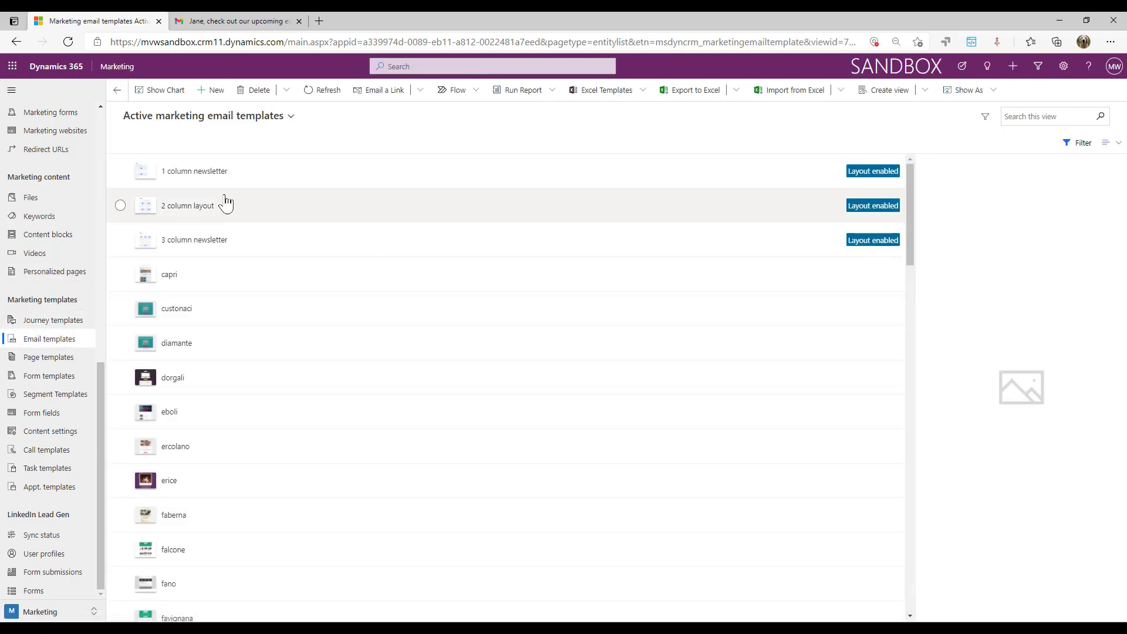
pyautogui.click(194, 171)
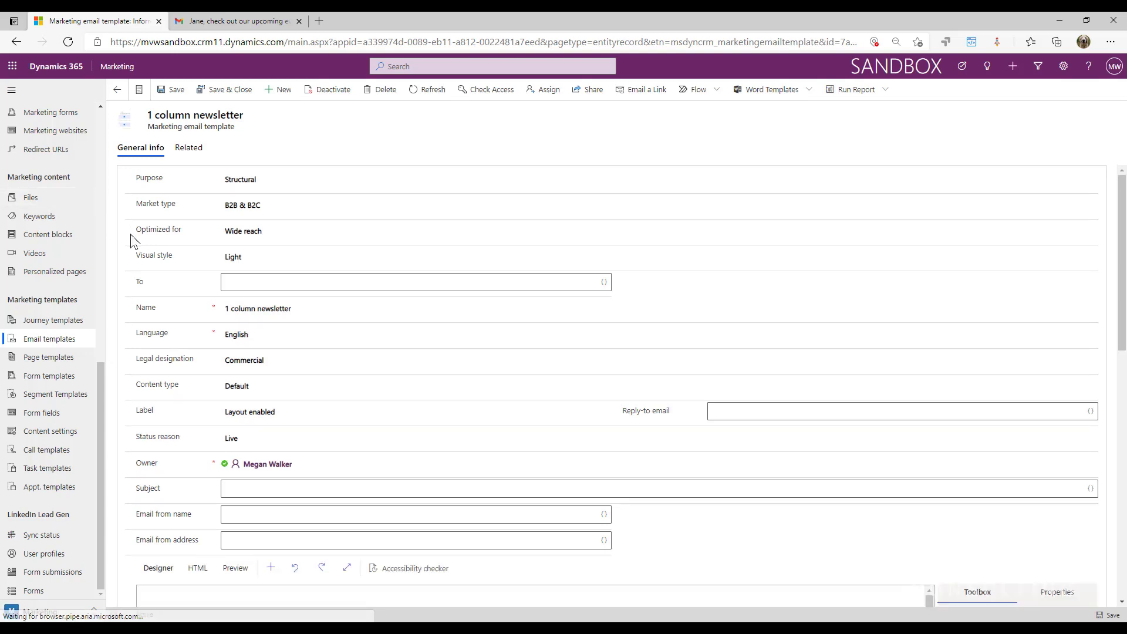
pyautogui.scroll(-5, 740, 432)
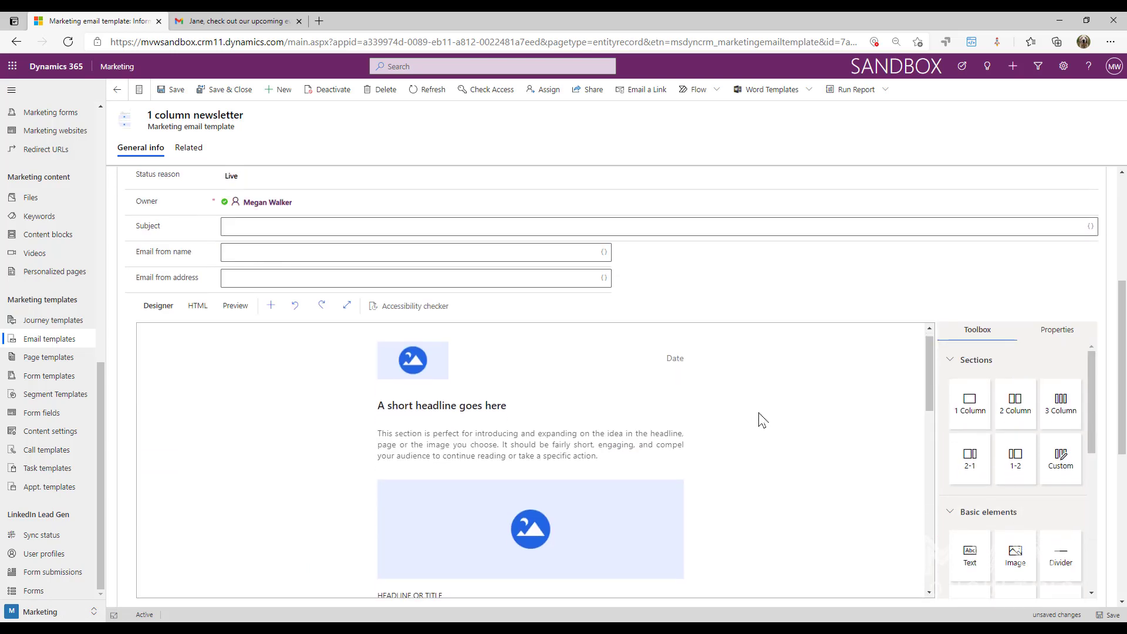
pyautogui.click(198, 306)
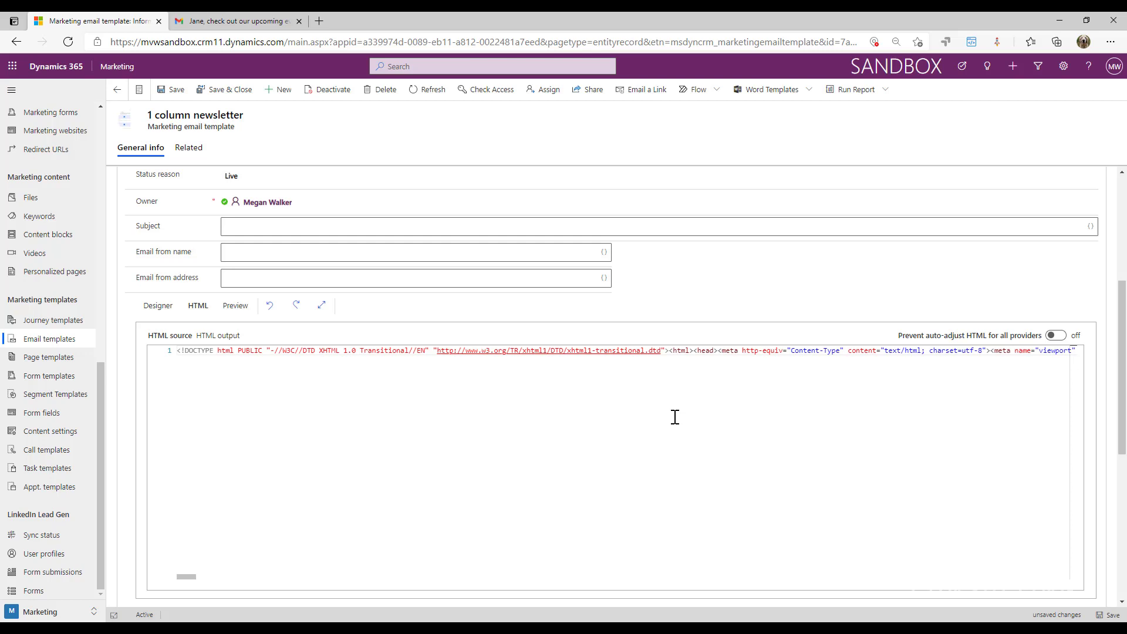
# Step: Open the Page templates list and look through the available page templates
pyautogui.click(47, 360)
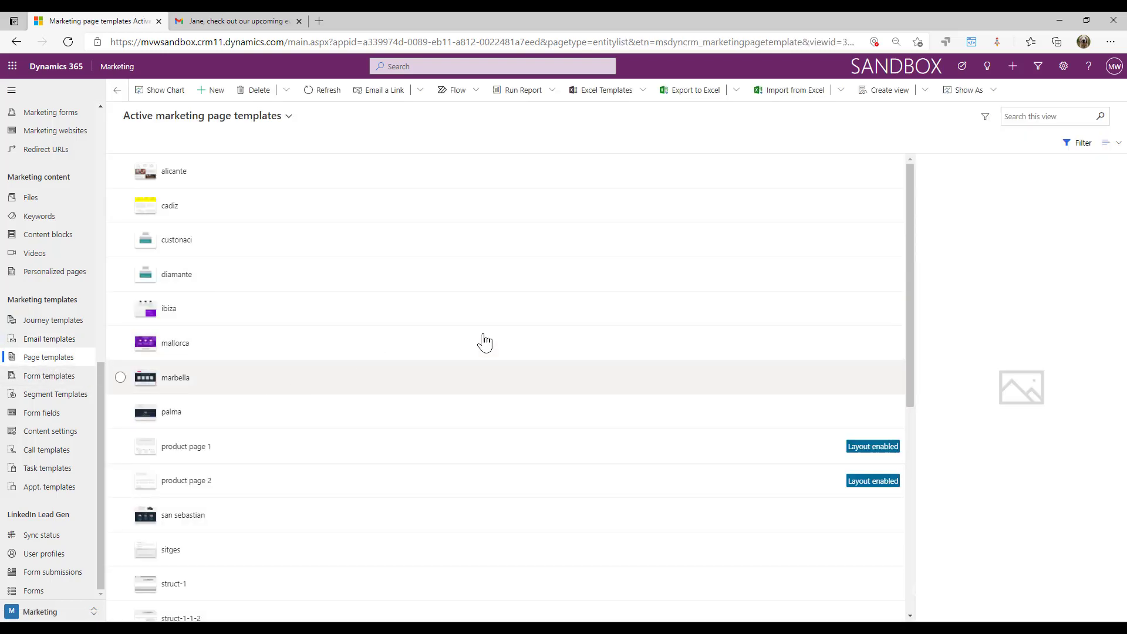
pyautogui.scroll(-5, 627, 320)
pyautogui.scroll(-2, 627, 320)
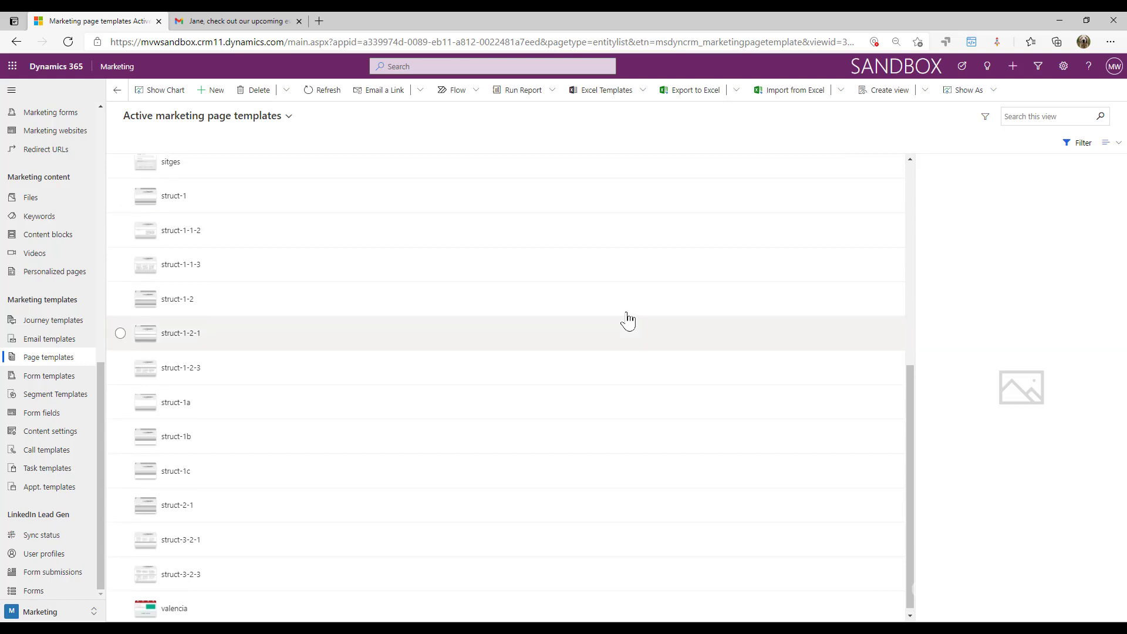
pyautogui.scroll(7, 627, 320)
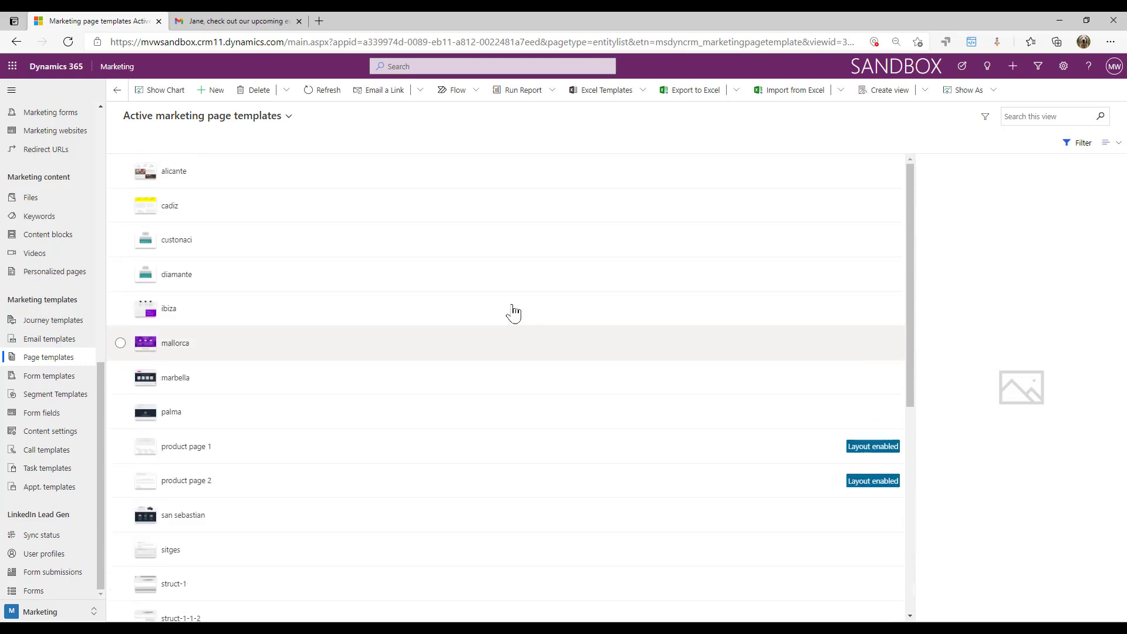
pyautogui.scroll(3, 79, 306)
# Step: Create a new marketing page with no template, then try returning to Page templates
pyautogui.click(88, 247)
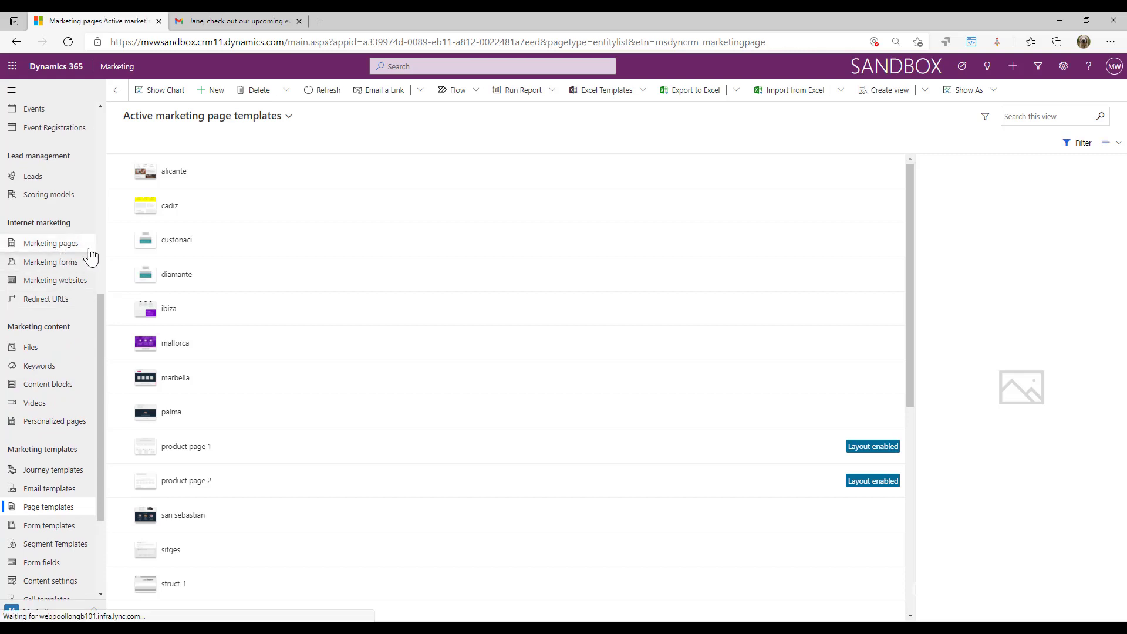
pyautogui.click(213, 90)
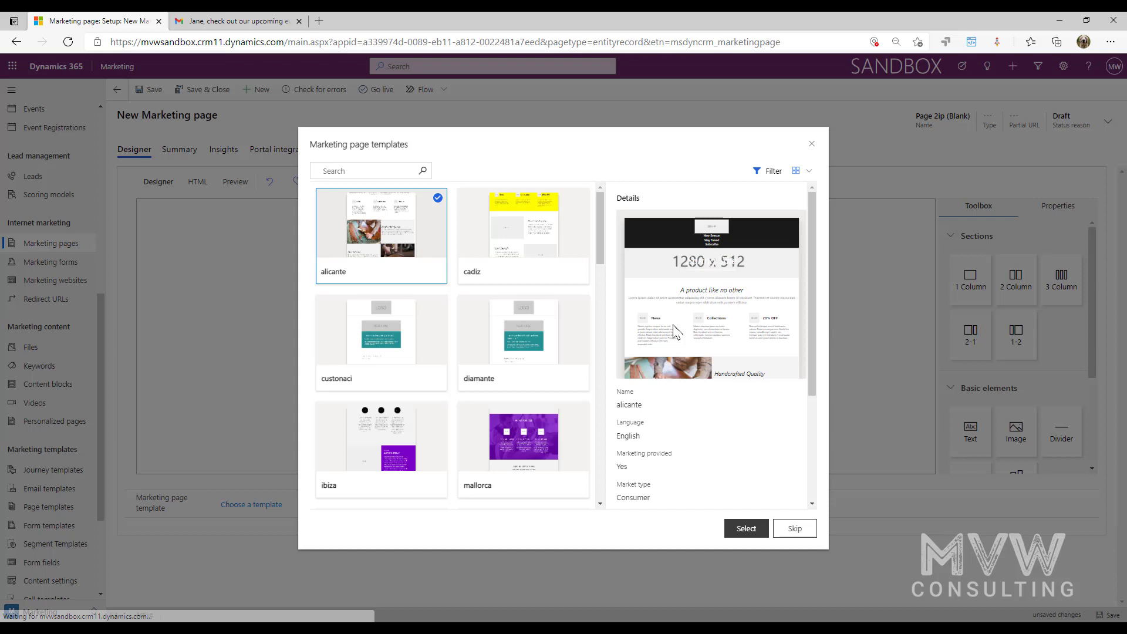
pyautogui.scroll(-8, 593, 310)
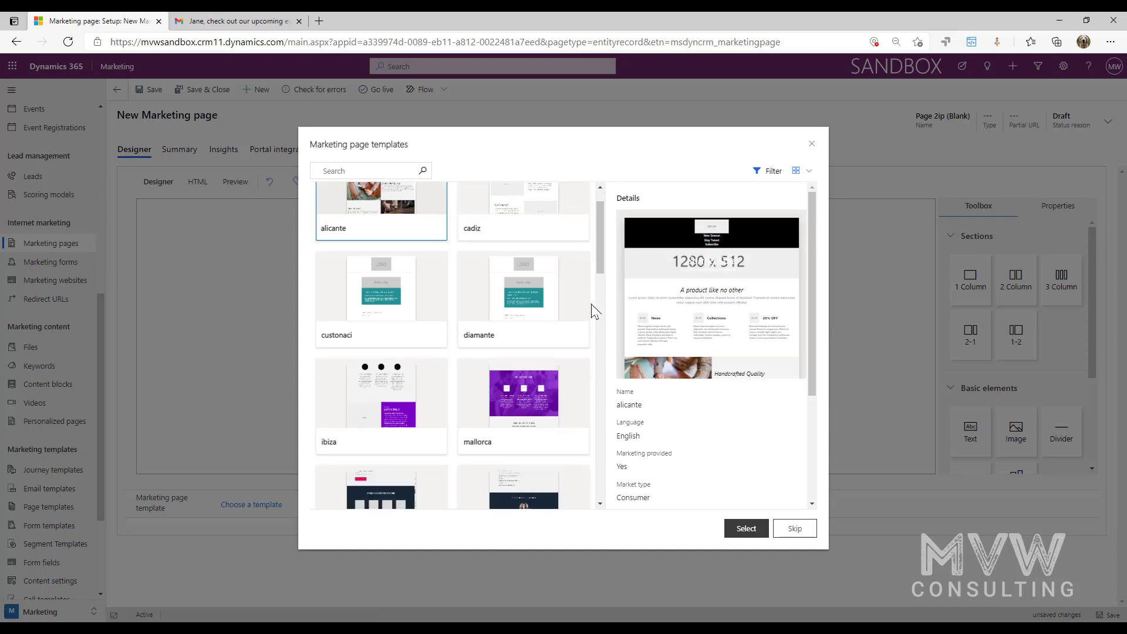
pyautogui.scroll(-8, 593, 309)
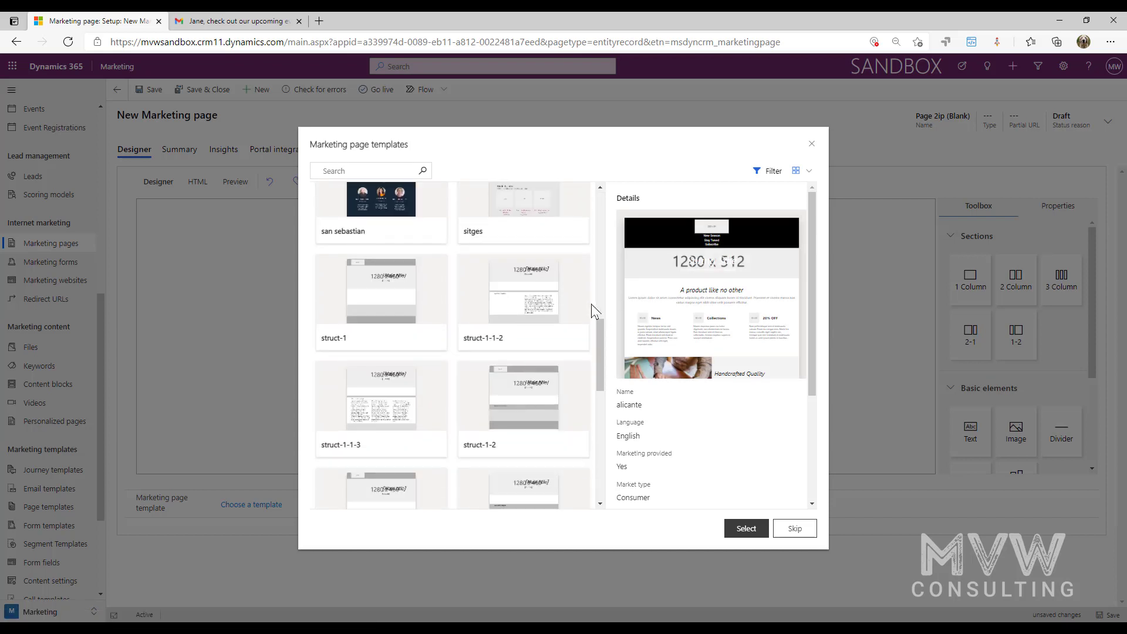
pyautogui.scroll(15, 593, 309)
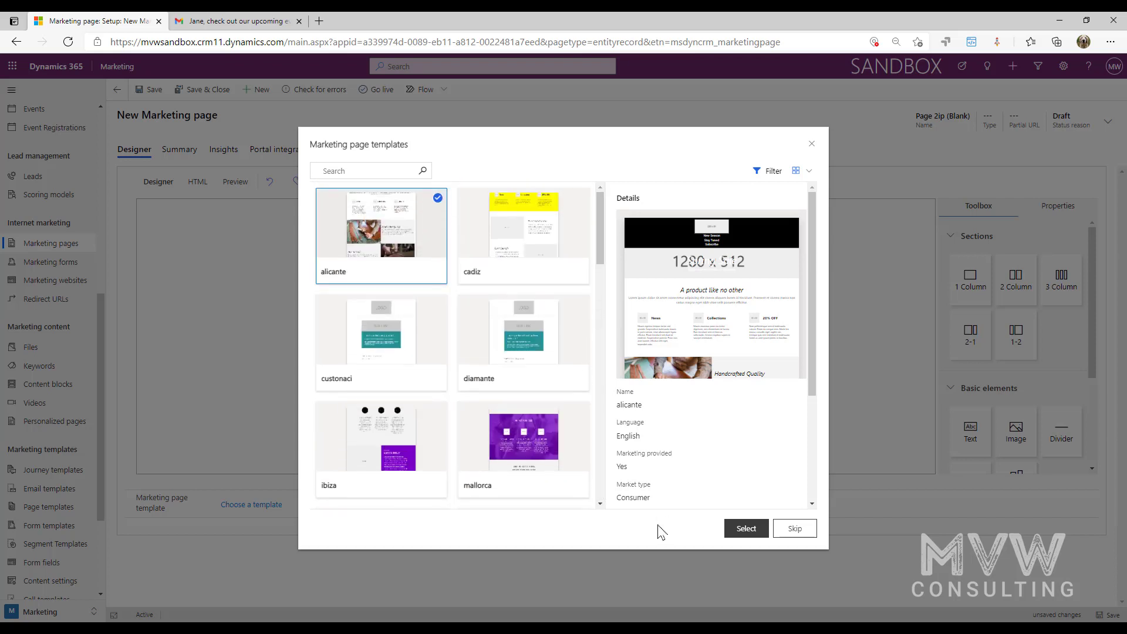
pyautogui.click(795, 528)
pyautogui.click(49, 506)
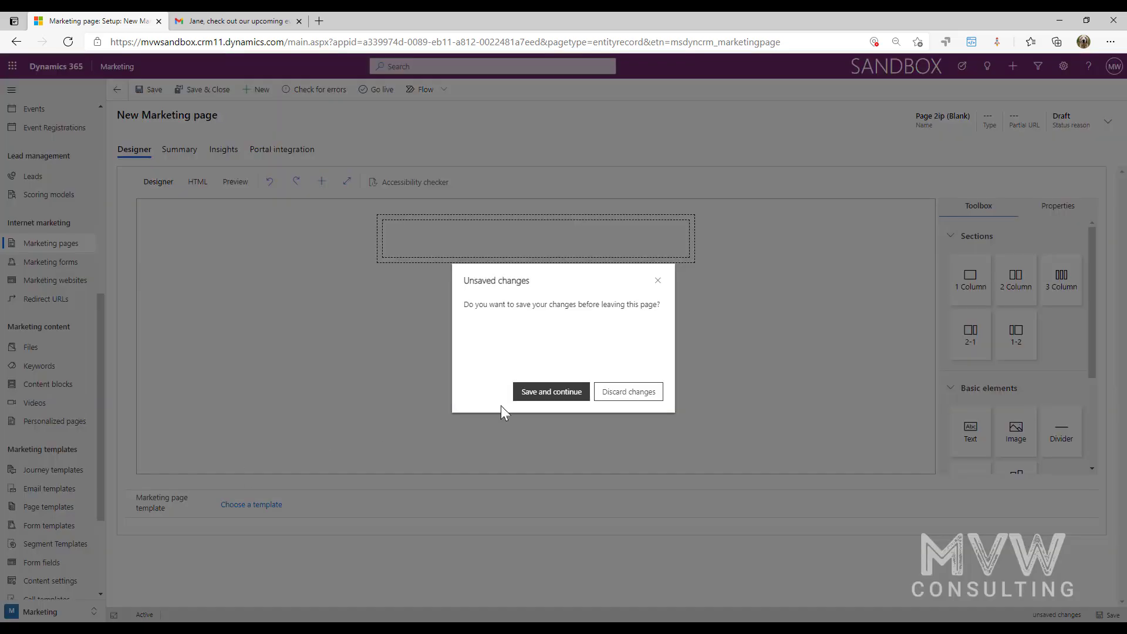
# Step: Discard the unsaved page and select page templates alicante through struct-1-1-3
pyautogui.click(627, 393)
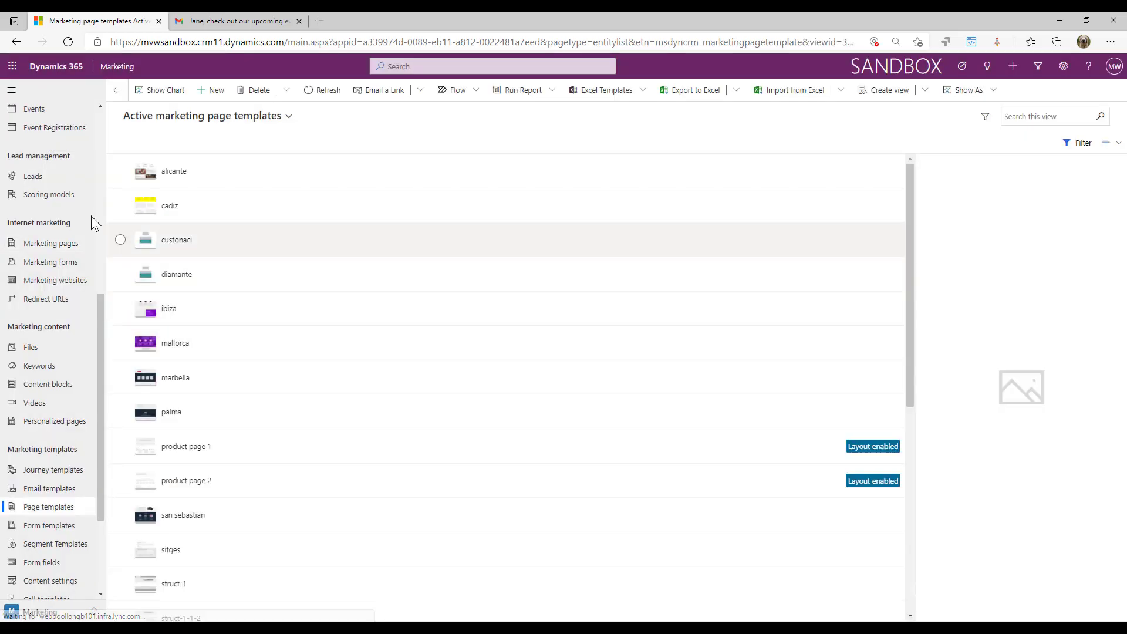
pyautogui.click(120, 171)
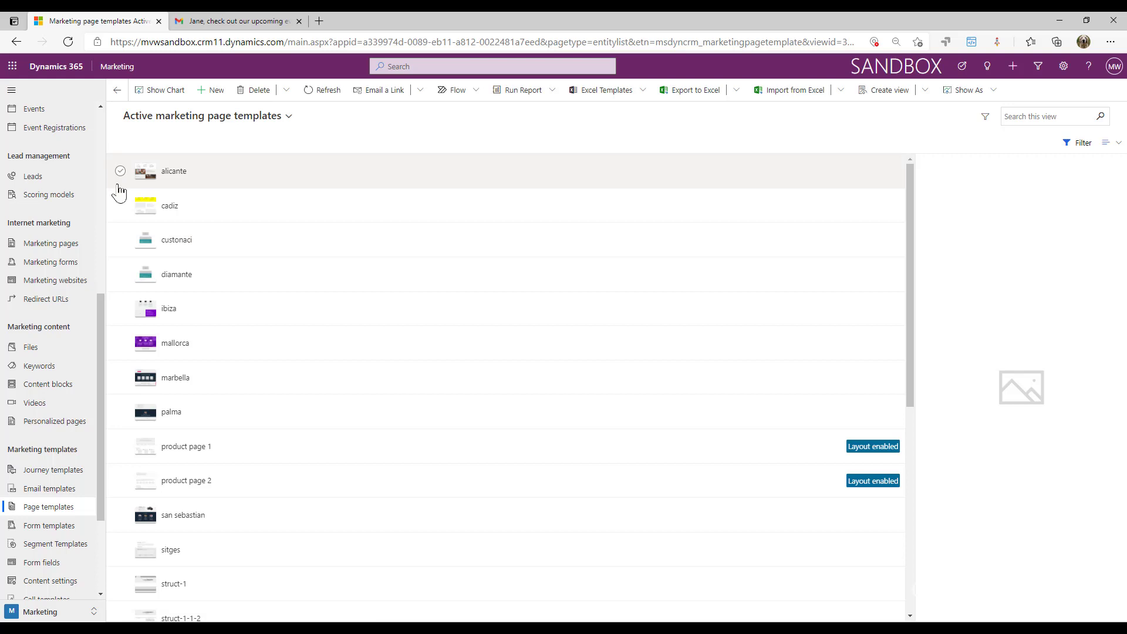
pyautogui.click(120, 206)
pyautogui.click(120, 239)
pyautogui.click(120, 275)
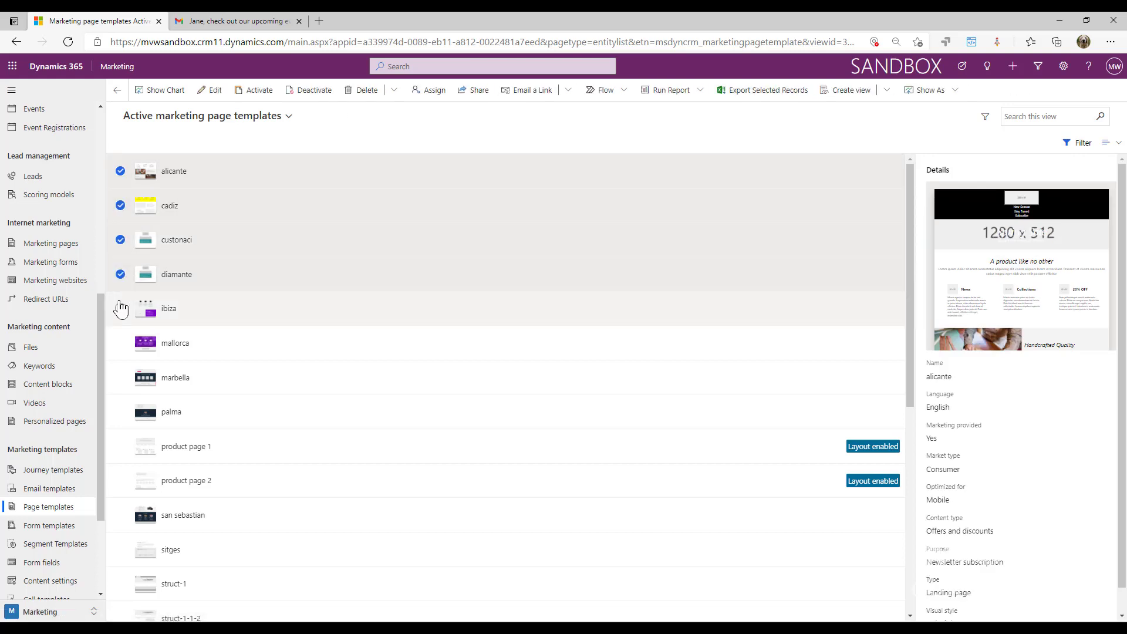
pyautogui.click(120, 308)
pyautogui.click(120, 343)
pyautogui.scroll(-2, 258, 320)
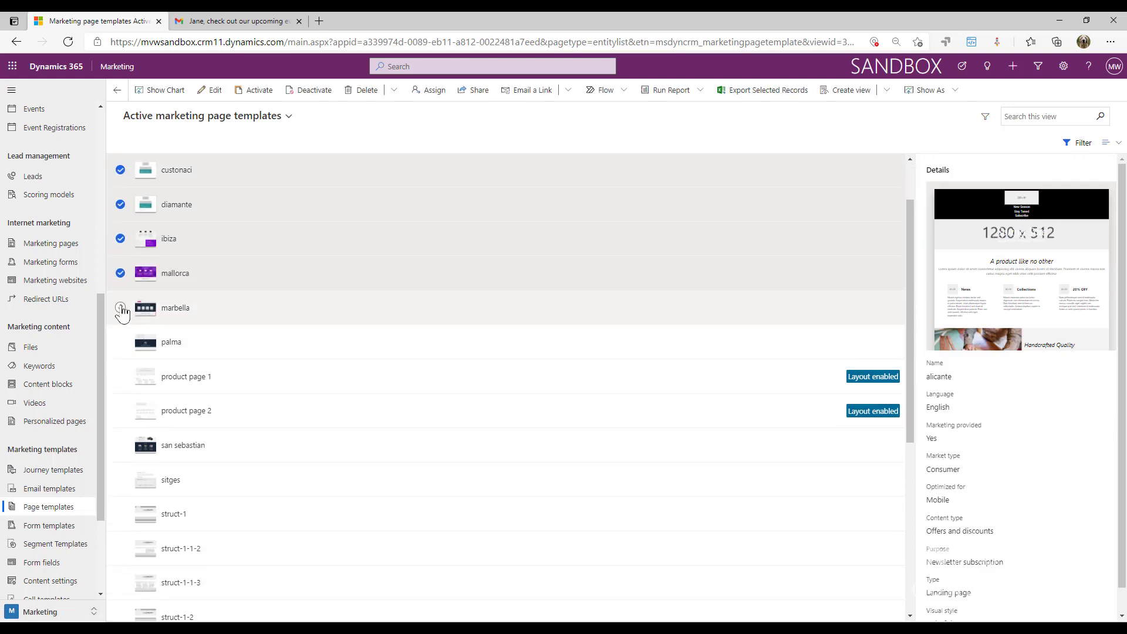
pyautogui.click(120, 300)
pyautogui.click(120, 332)
pyautogui.scroll(-2, 336, 364)
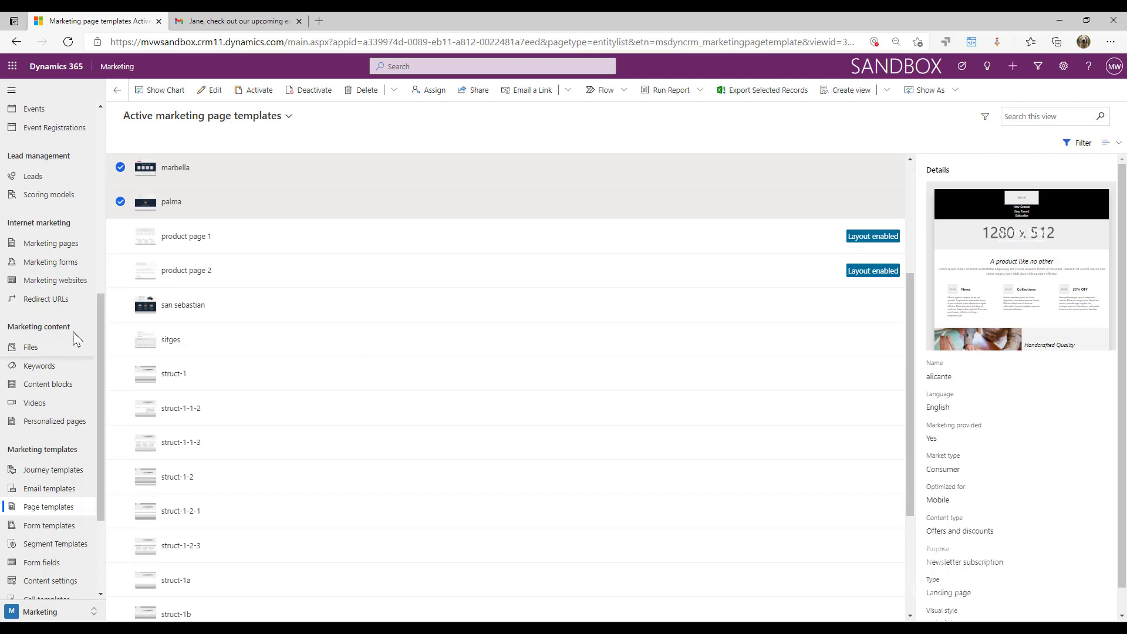
pyautogui.click(120, 305)
pyautogui.click(120, 374)
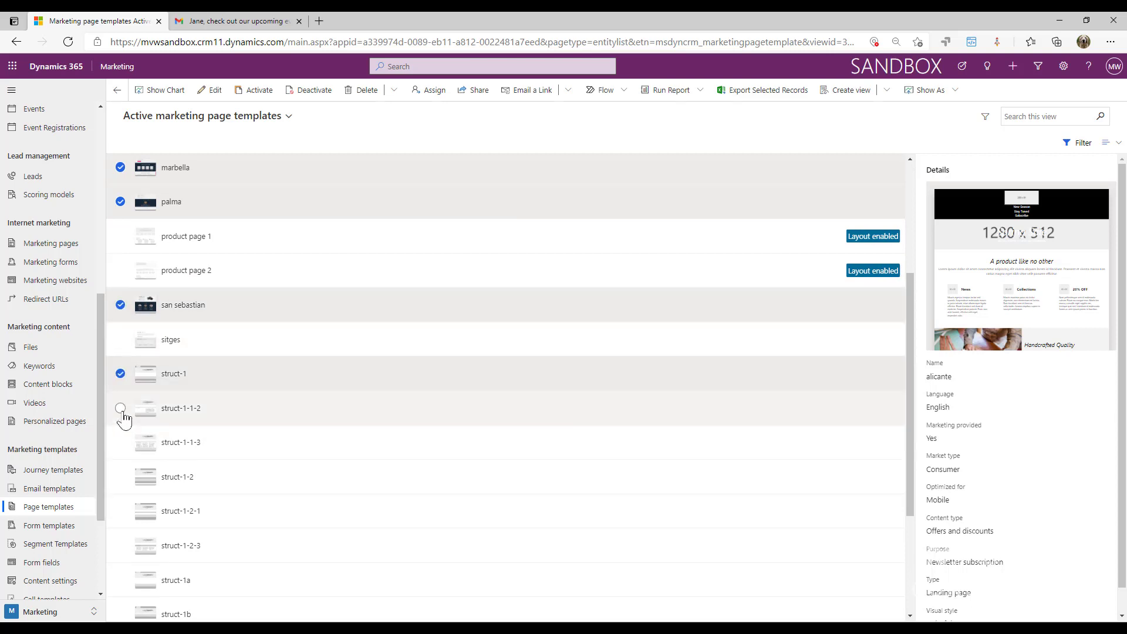
pyautogui.click(120, 408)
pyautogui.click(120, 442)
# Step: Add templates struct-1-2 through valencia to the selection, 22 templates in total
pyautogui.scroll(-3, 126, 445)
pyautogui.click(120, 337)
pyautogui.click(120, 371)
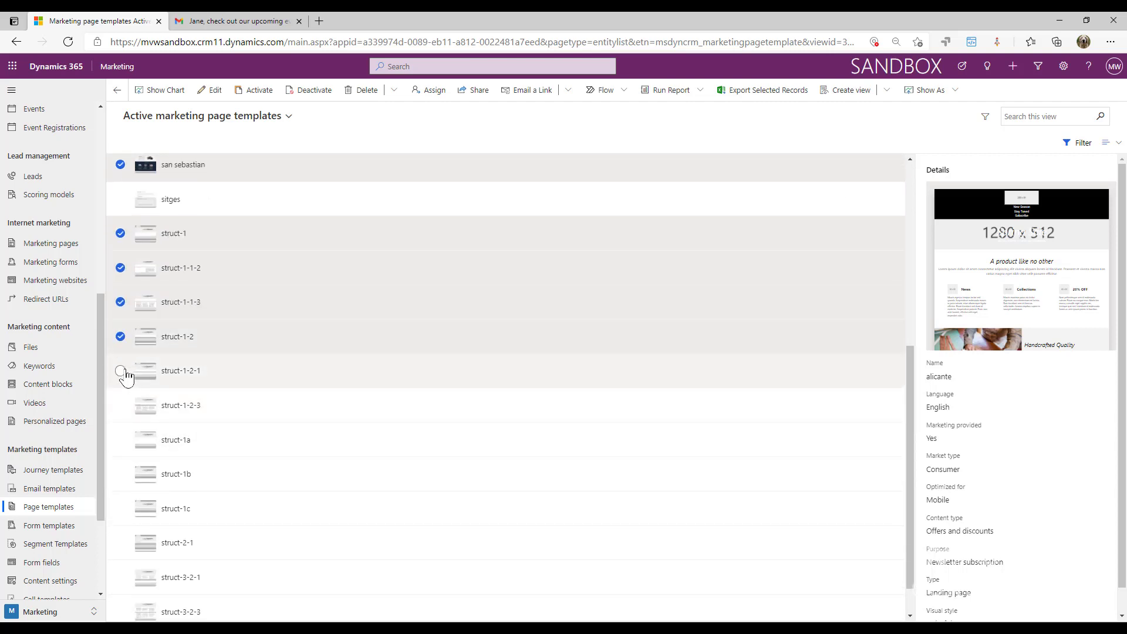
pyautogui.click(120, 405)
pyautogui.click(120, 440)
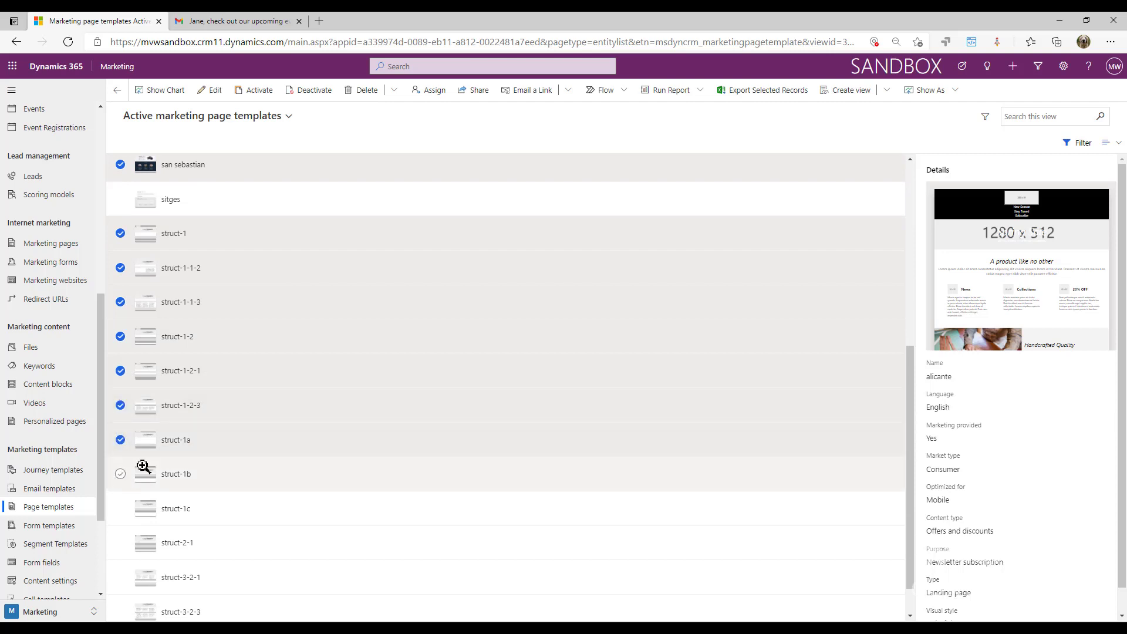
pyautogui.click(119, 474)
pyautogui.scroll(-1, 221, 433)
pyautogui.click(120, 466)
pyautogui.click(119, 500)
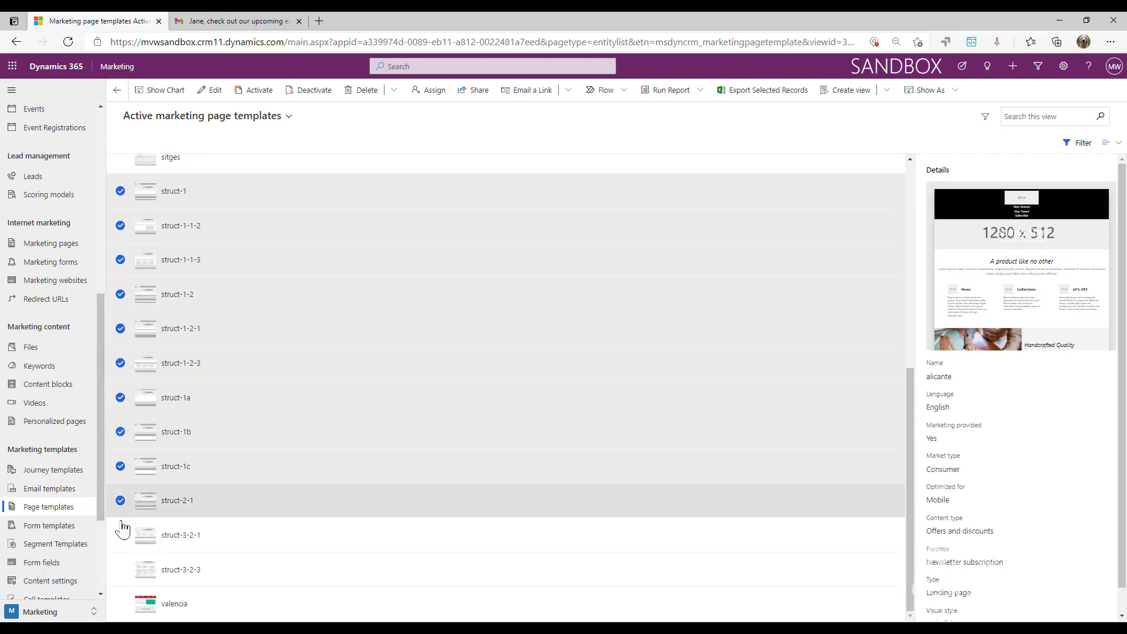
pyautogui.click(120, 534)
pyautogui.click(119, 570)
pyautogui.click(120, 603)
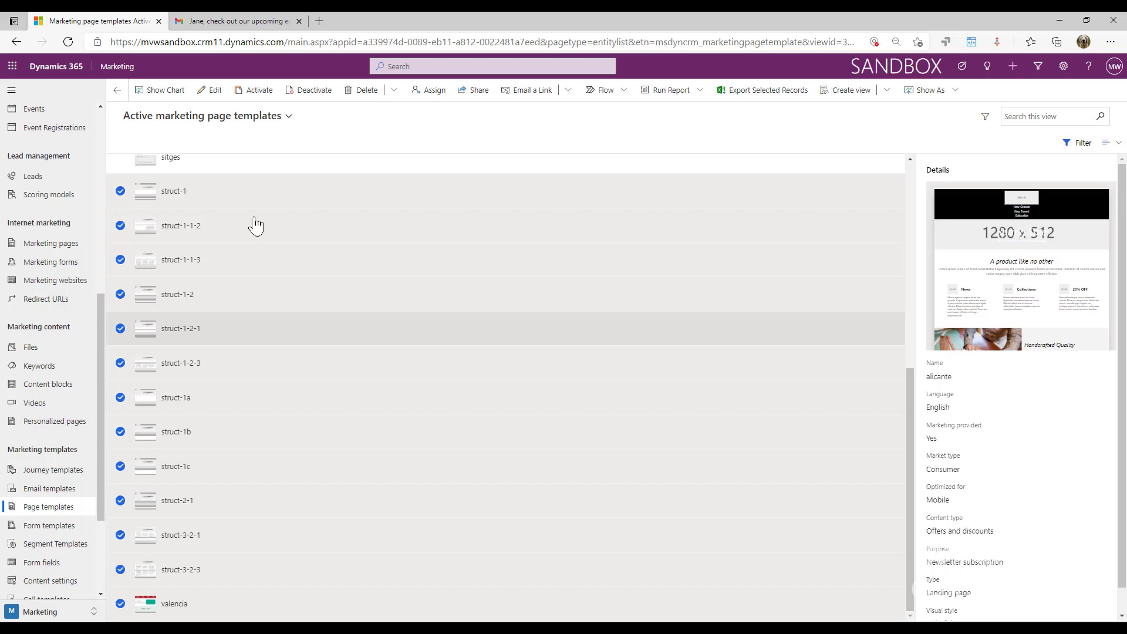
# Step: Deactivate the 22 selected page templates, then go to the Marketing pages list
pyautogui.click(300, 91)
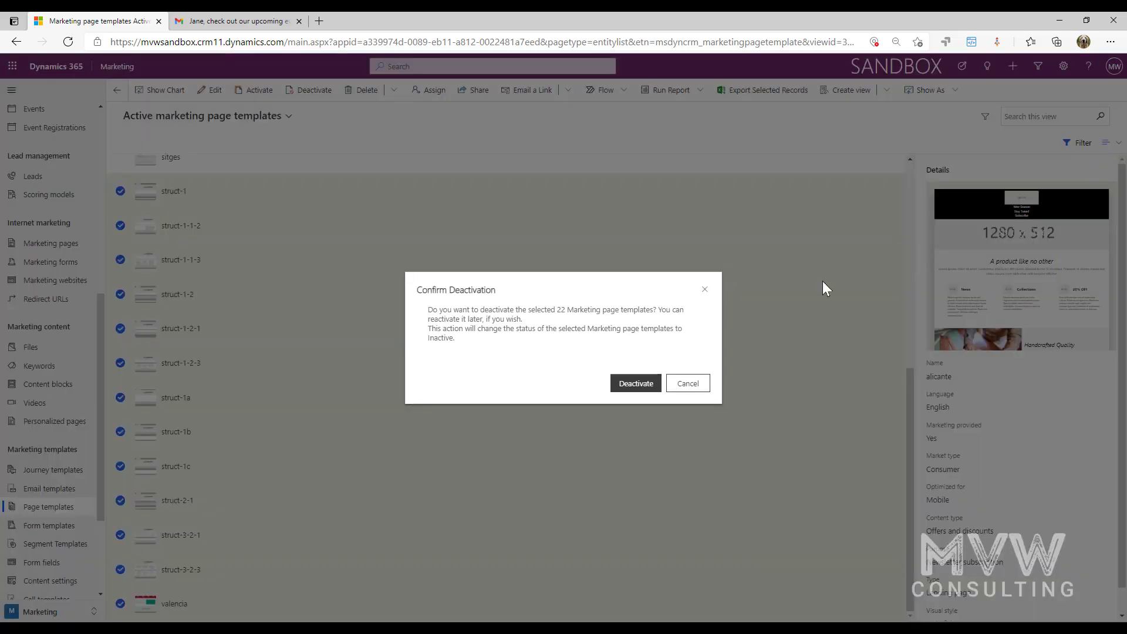
pyautogui.click(687, 383)
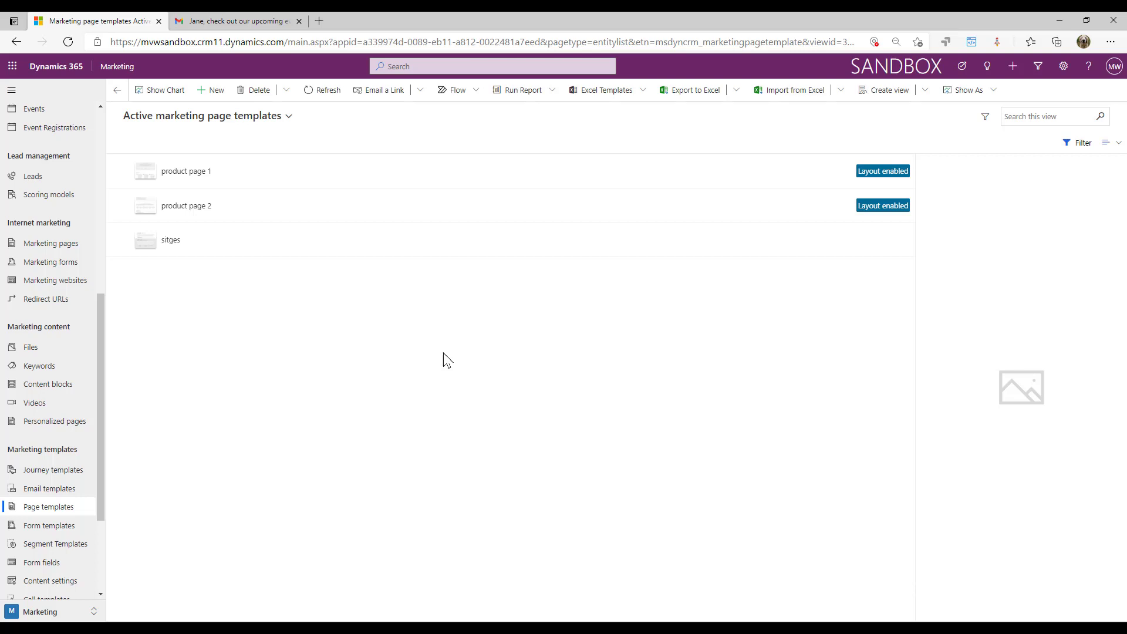
pyautogui.click(38, 244)
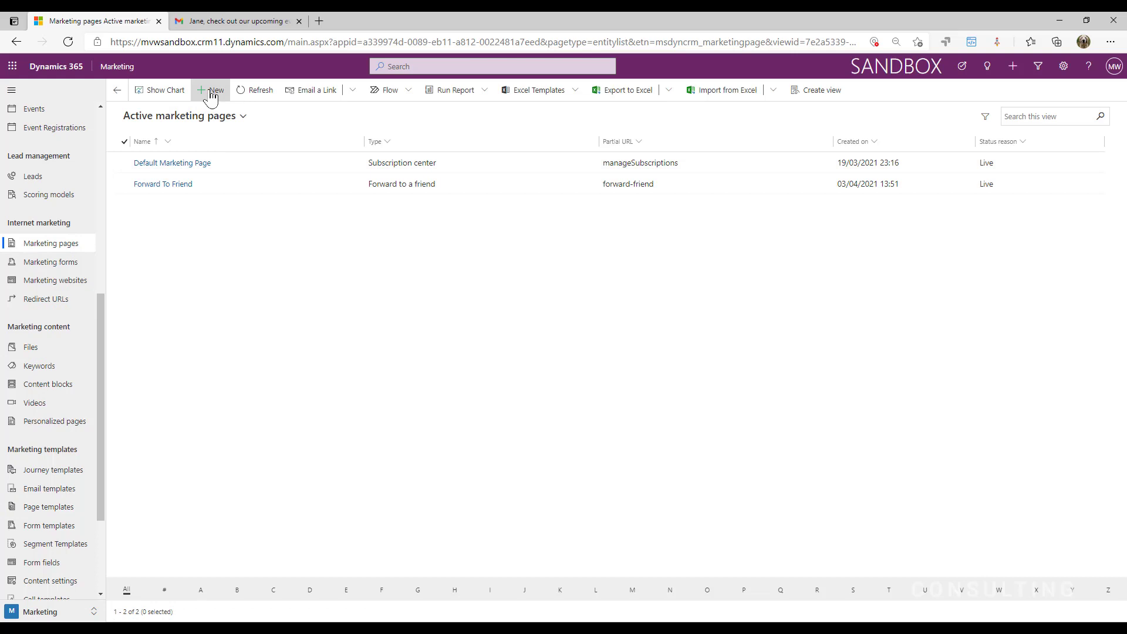
# Step: Start a new marketing page and bring up the template picker's filter options
pyautogui.click(211, 93)
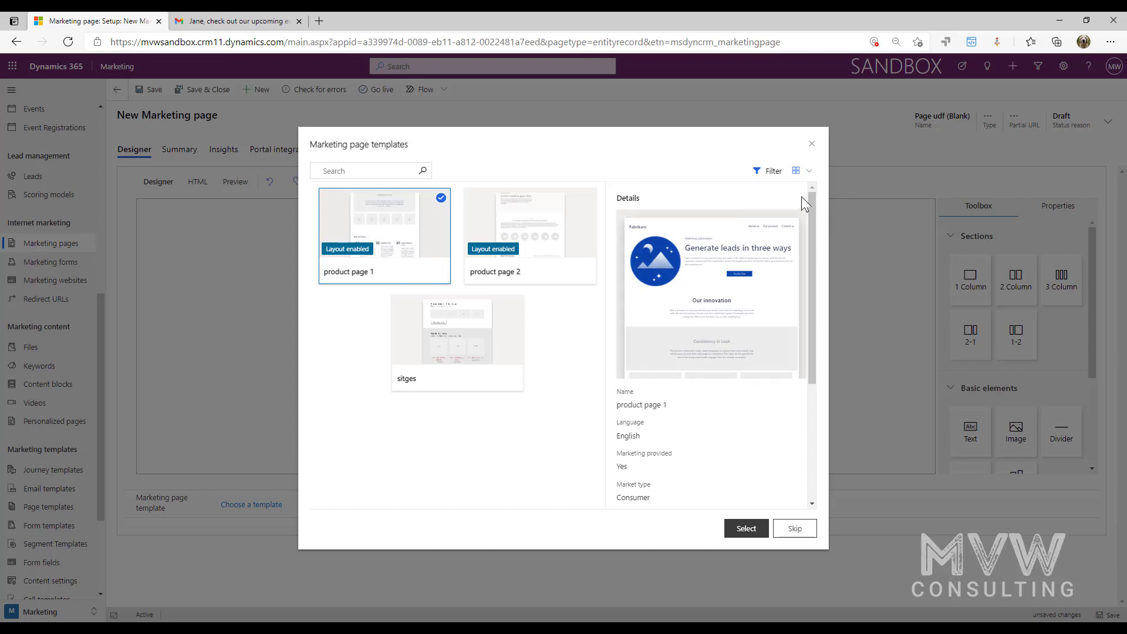
pyautogui.scroll(-2, 733, 370)
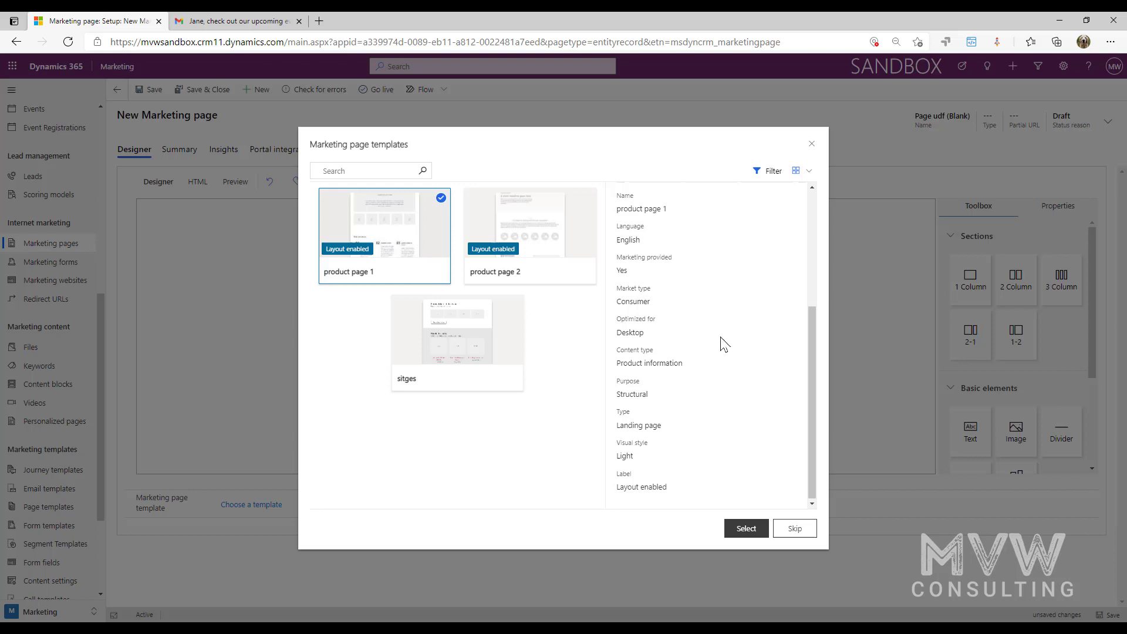
pyautogui.scroll(3, 724, 343)
pyautogui.click(775, 173)
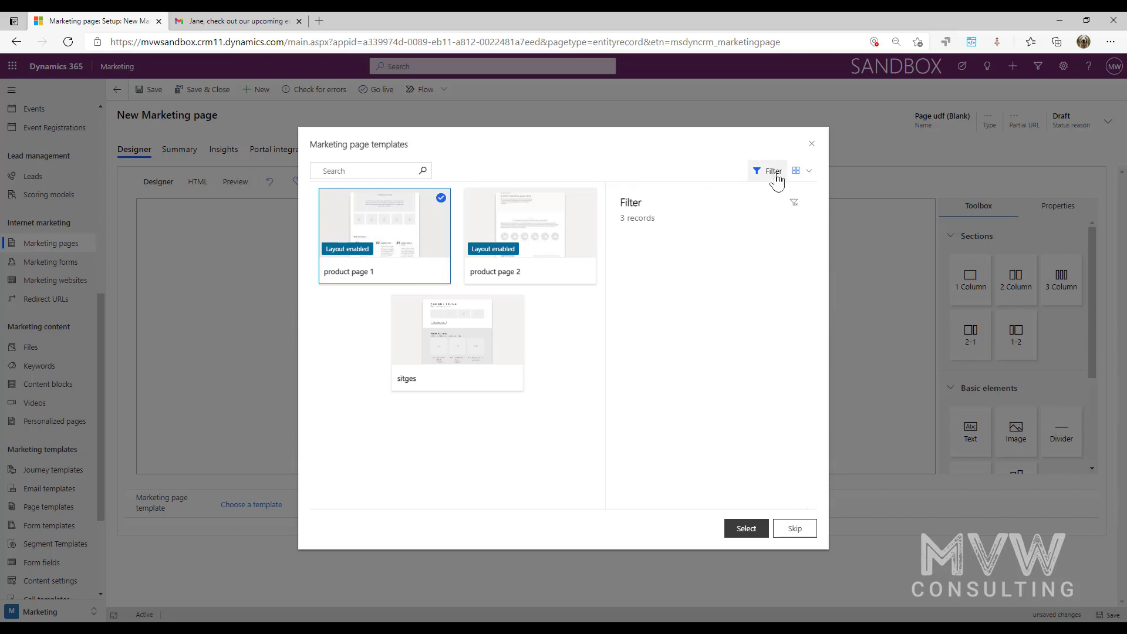
# Step: Check the Marketing provided, Content type and Purpose filters, then search templates for 'product'
pyautogui.scroll(-2, 717, 262)
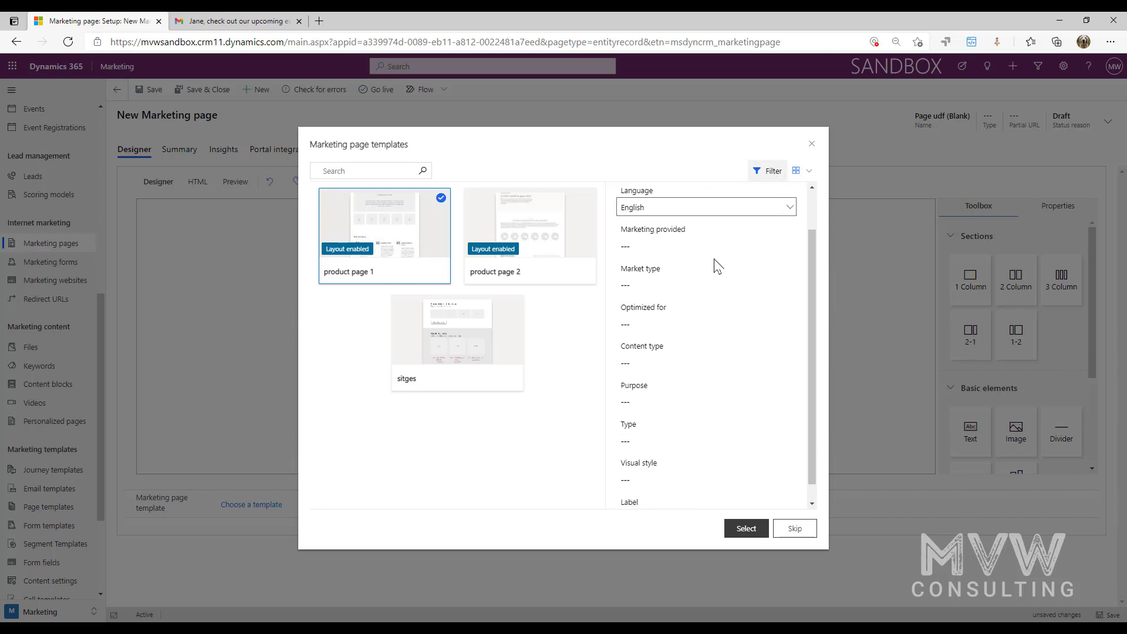
pyautogui.click(760, 245)
pyautogui.click(684, 362)
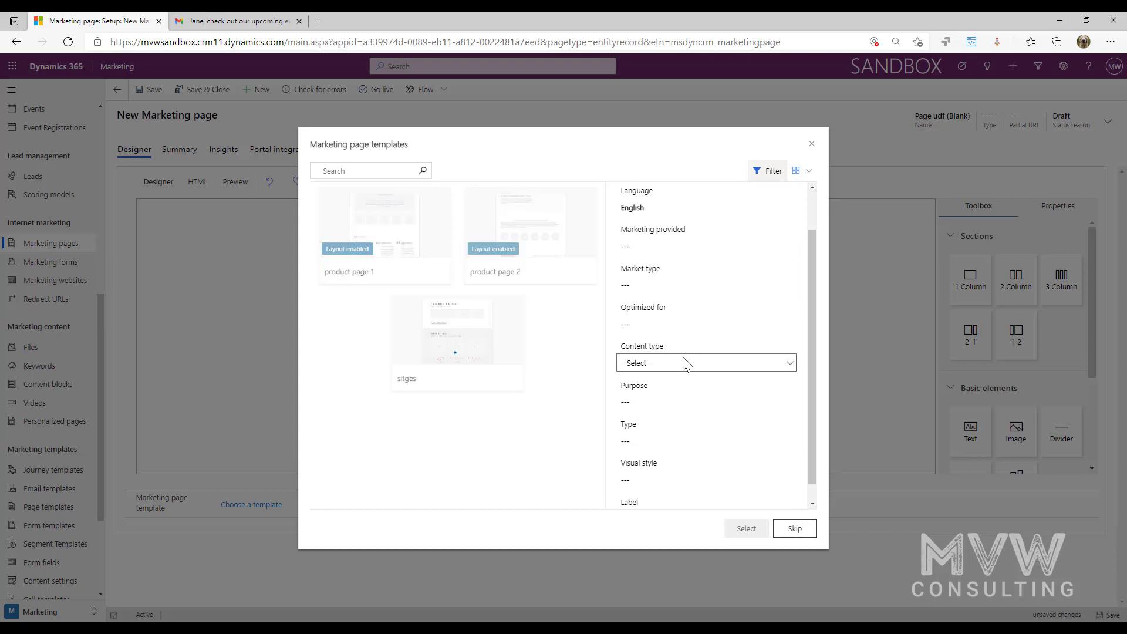
pyautogui.click(685, 362)
pyautogui.click(523, 478)
pyautogui.click(682, 410)
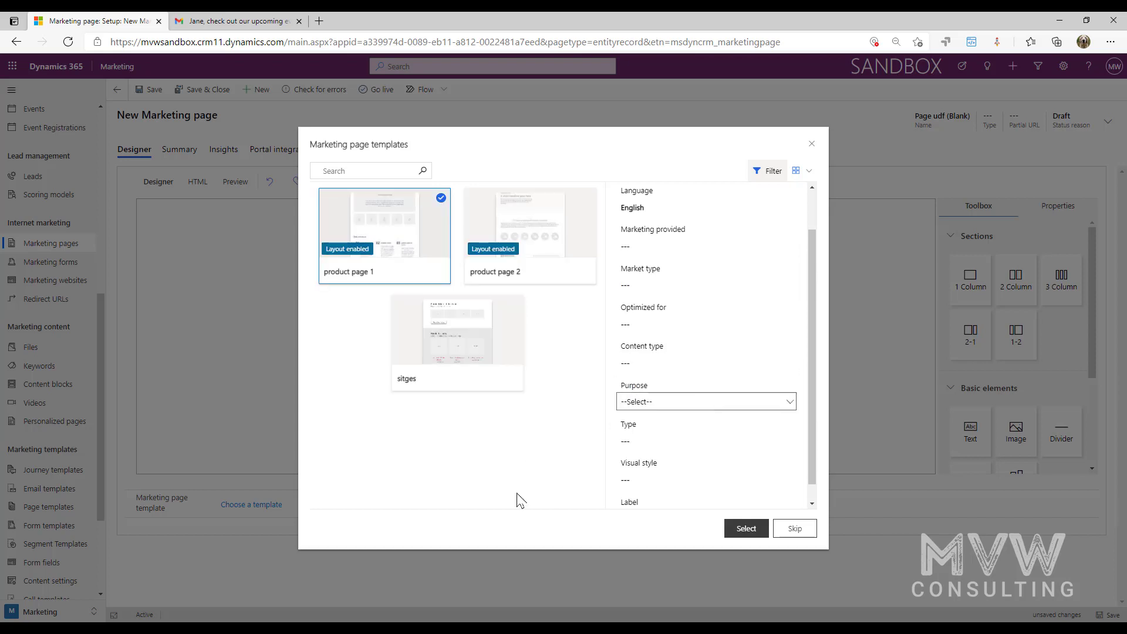
pyautogui.click(534, 474)
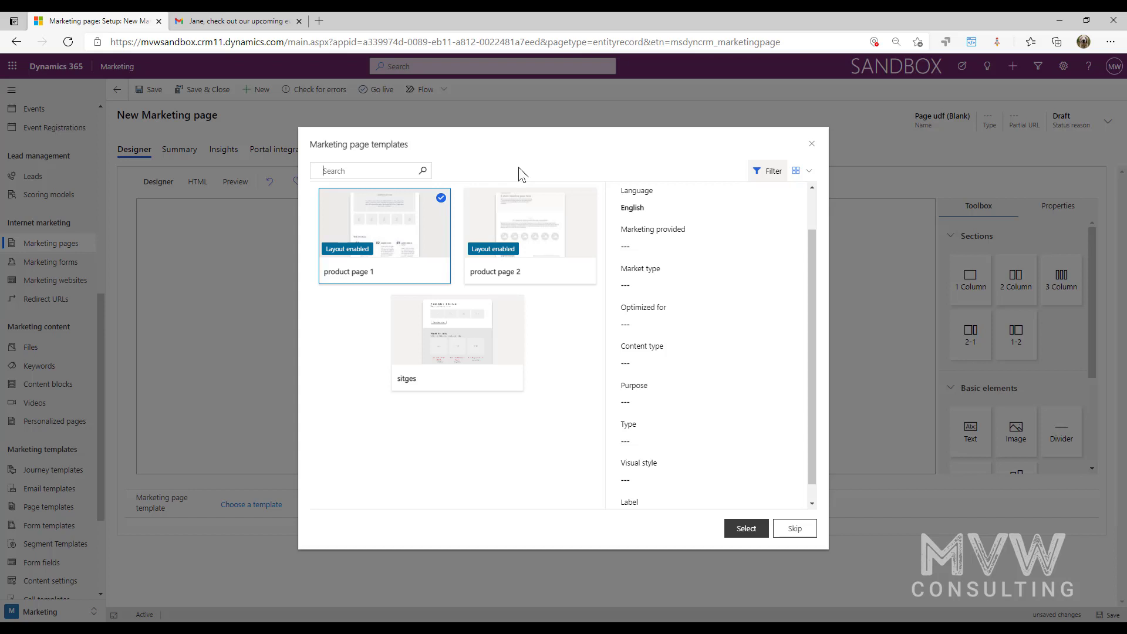
pyautogui.write('product')
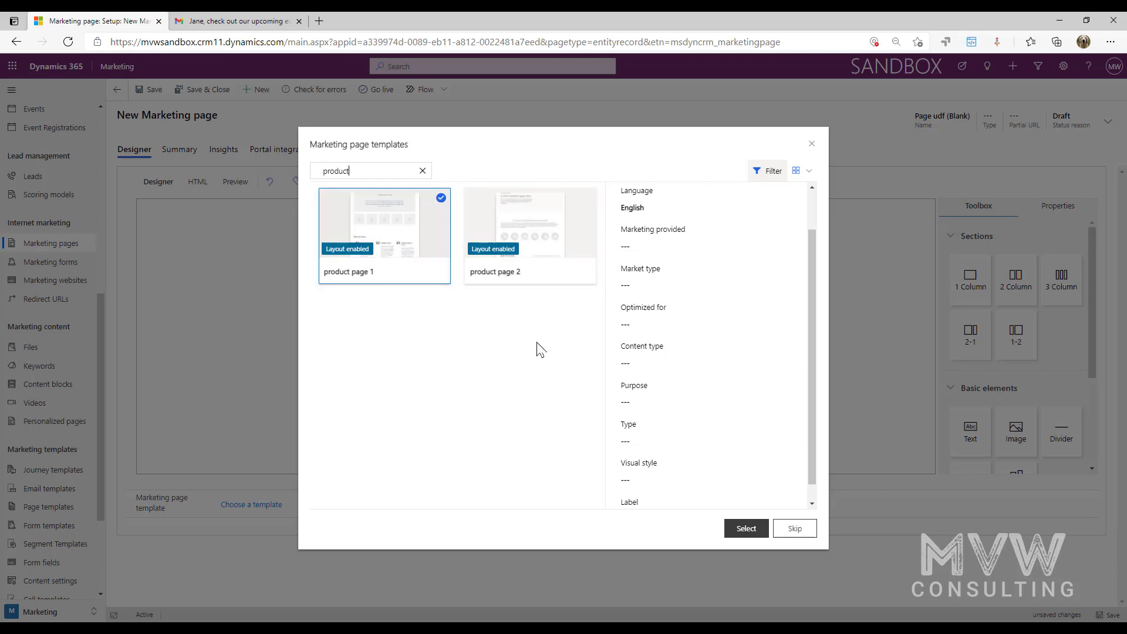
# Step: Close the template picker, go to Call templates and confirm leaving the unsaved page
pyautogui.click(812, 144)
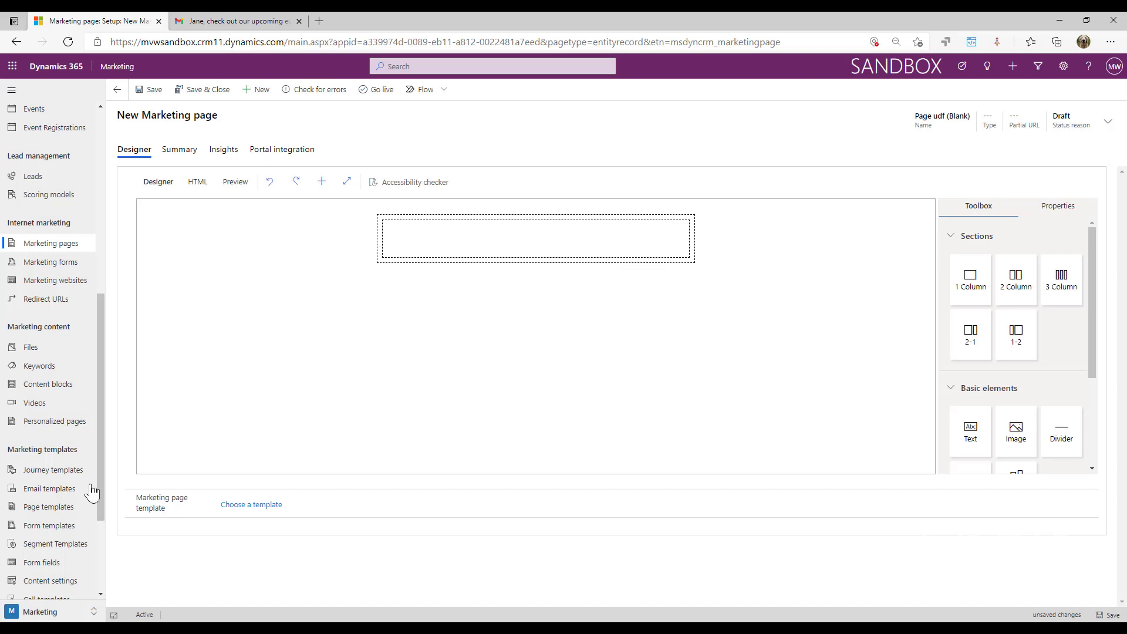
pyautogui.scroll(-3, 91, 493)
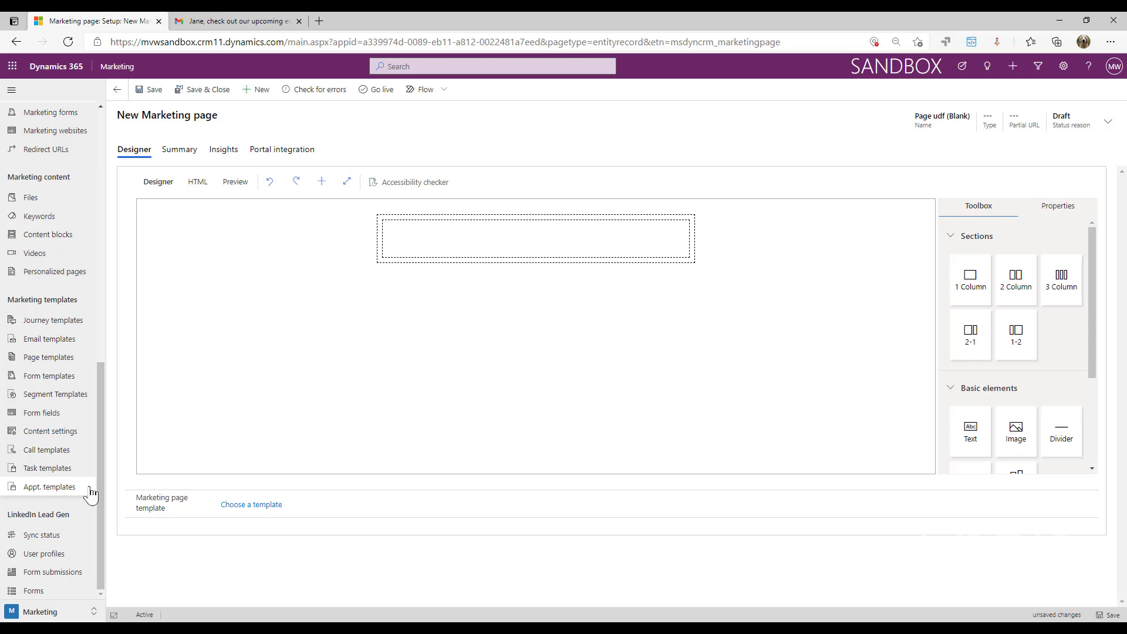
pyautogui.click(62, 469)
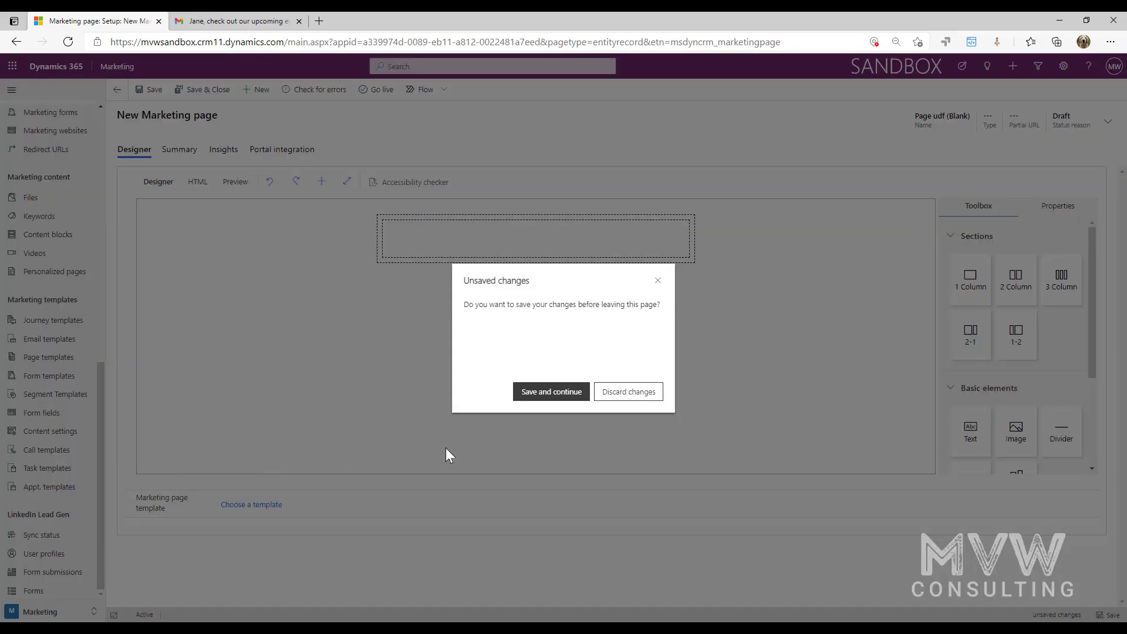
pyautogui.click(586, 392)
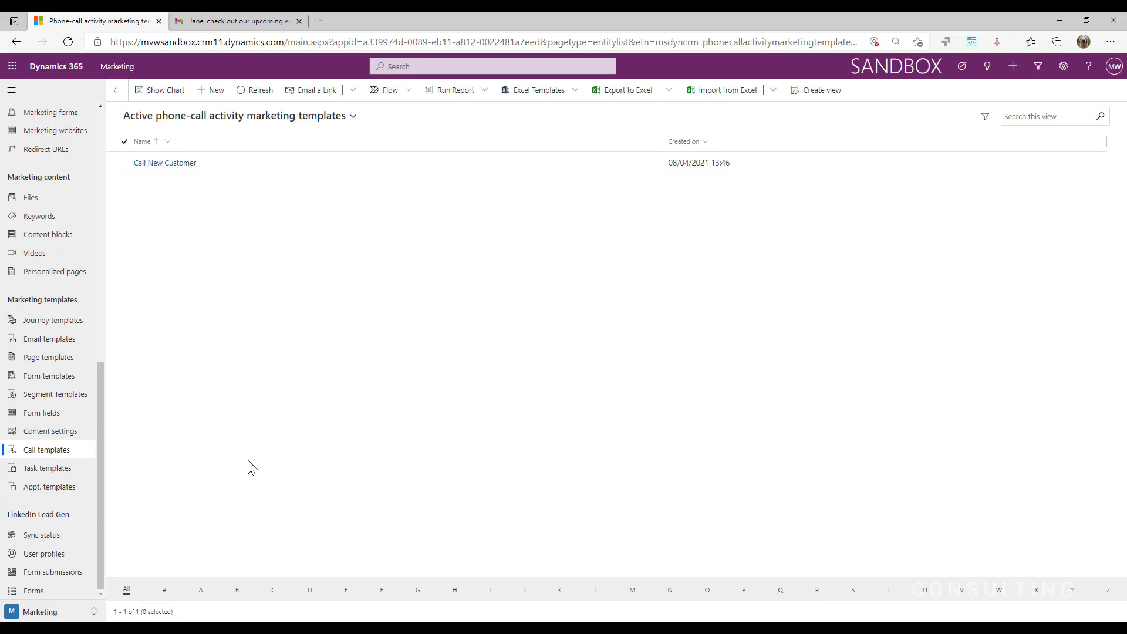
# Step: Open Task templates, confirm the list is empty, and scroll the sitemap back up
pyautogui.click(36, 468)
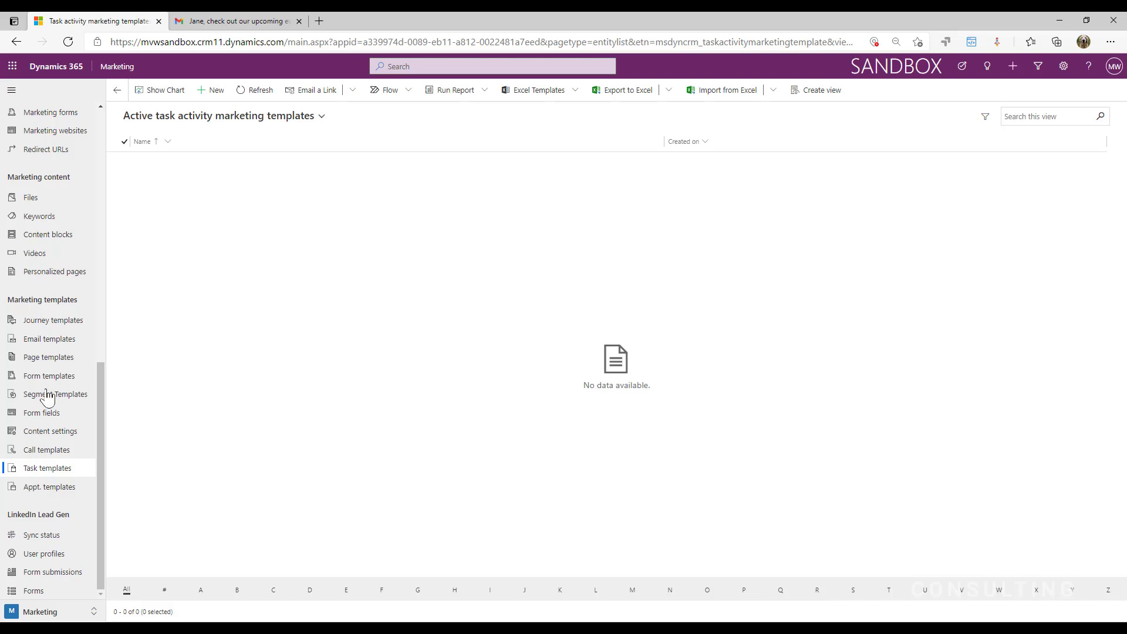
pyautogui.scroll(3, 83, 411)
pyautogui.scroll(2, 83, 411)
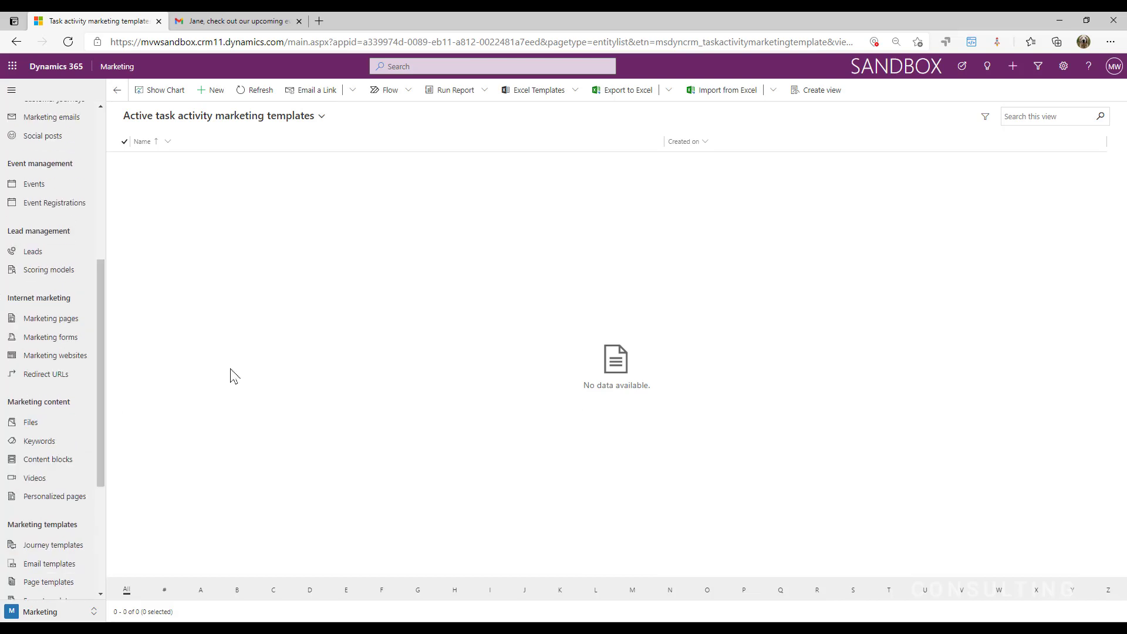
# Step: Open Marketing forms, start a new form and skip the Marketing form templates dialog
pyautogui.click(60, 340)
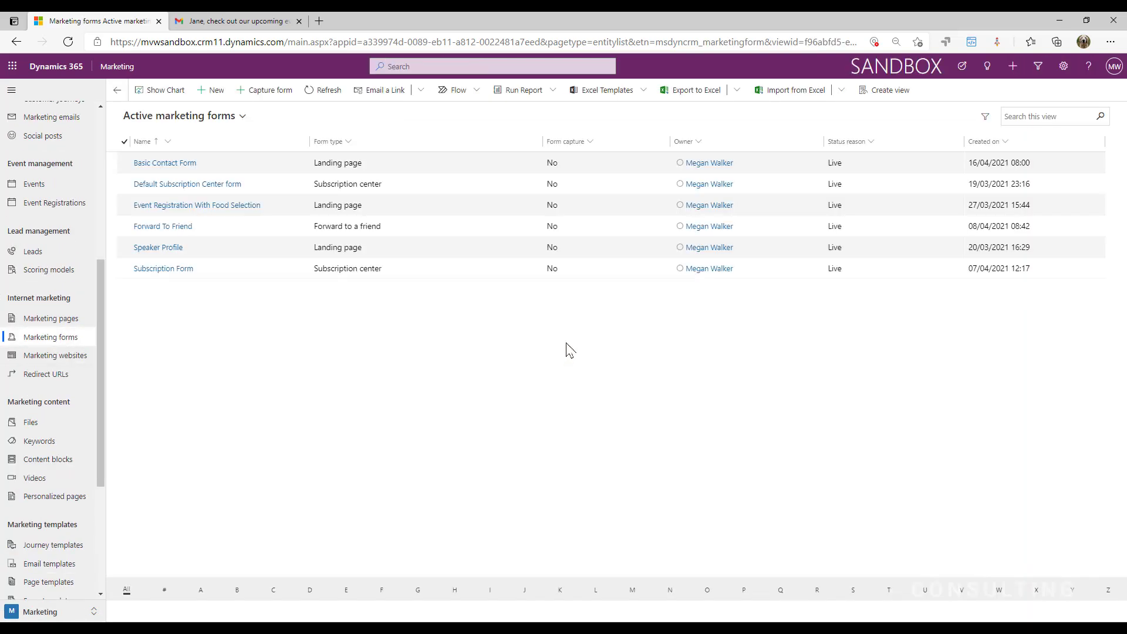
pyautogui.click(212, 96)
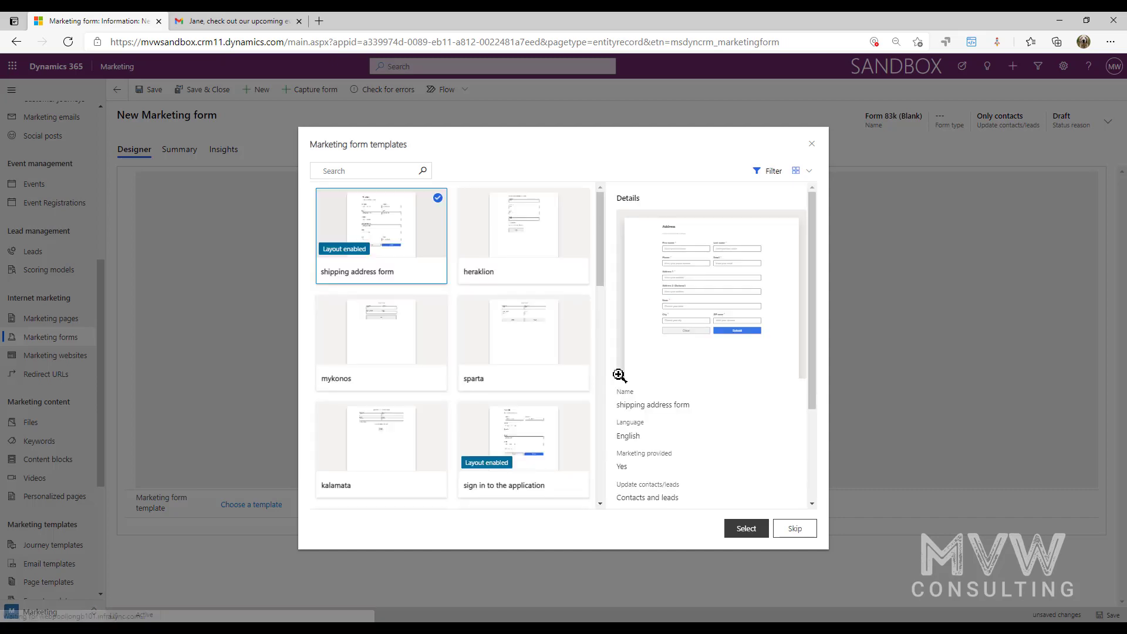
pyautogui.scroll(-6, 552, 317)
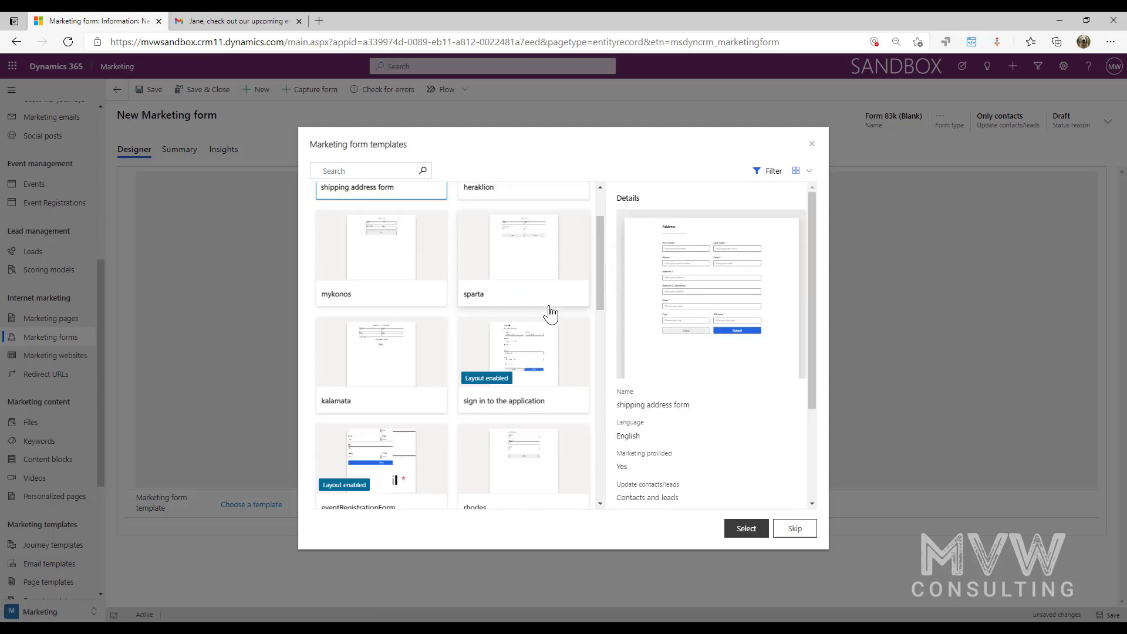
pyautogui.scroll(-3, 554, 345)
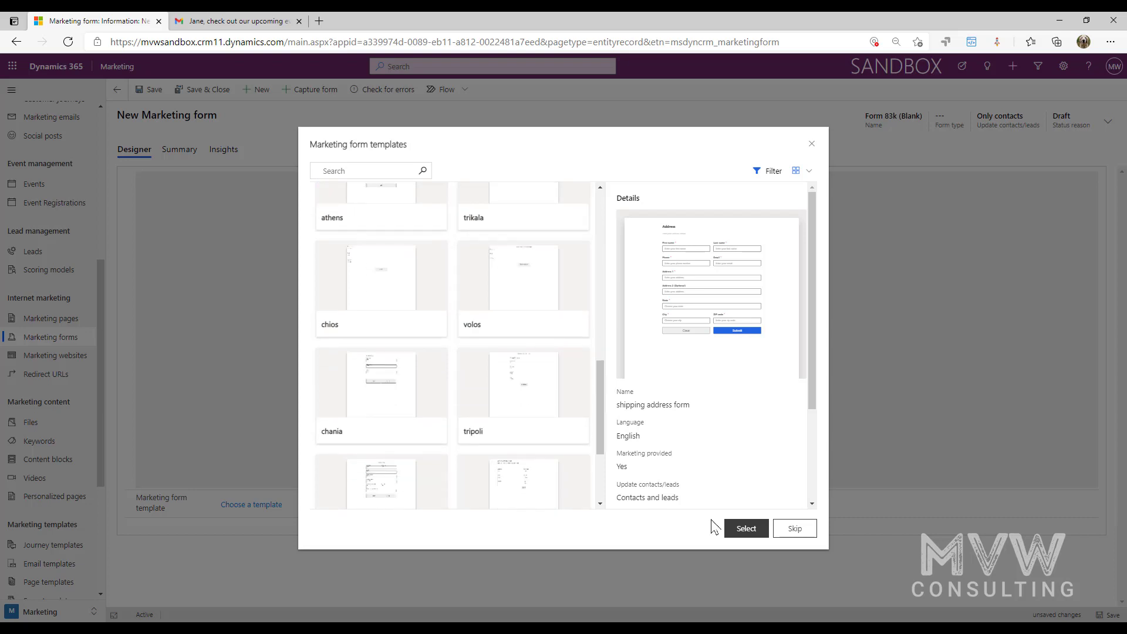
pyautogui.click(793, 534)
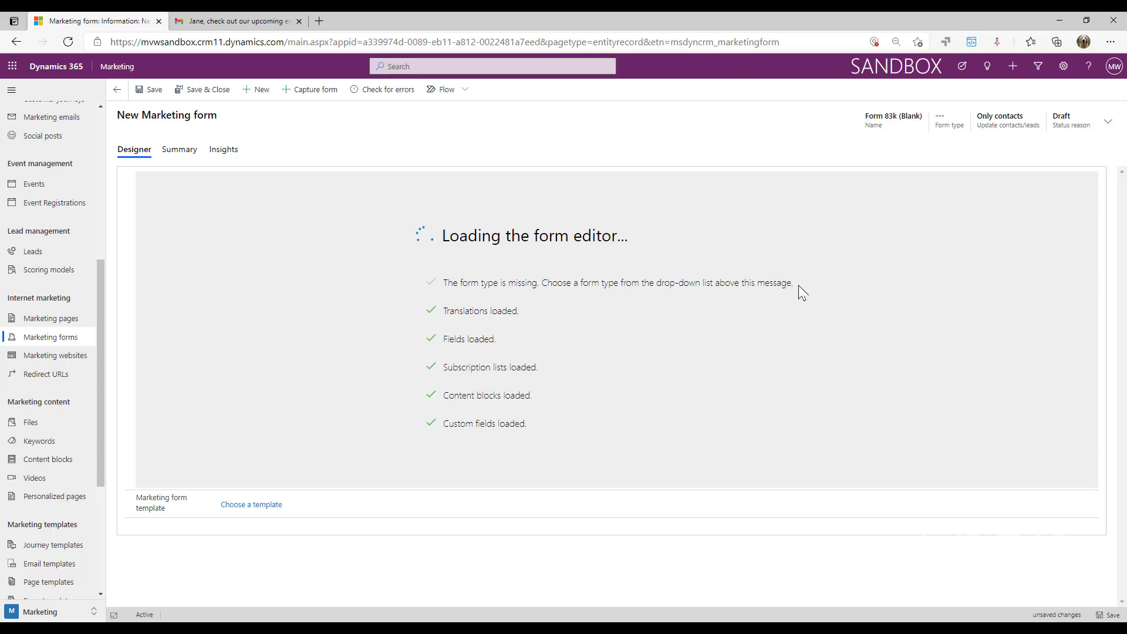
# Step: Set the blank form's Form type to Landing page in the header fields flyout
pyautogui.moveTo(800, 289); pyautogui.dragTo(443, 284)
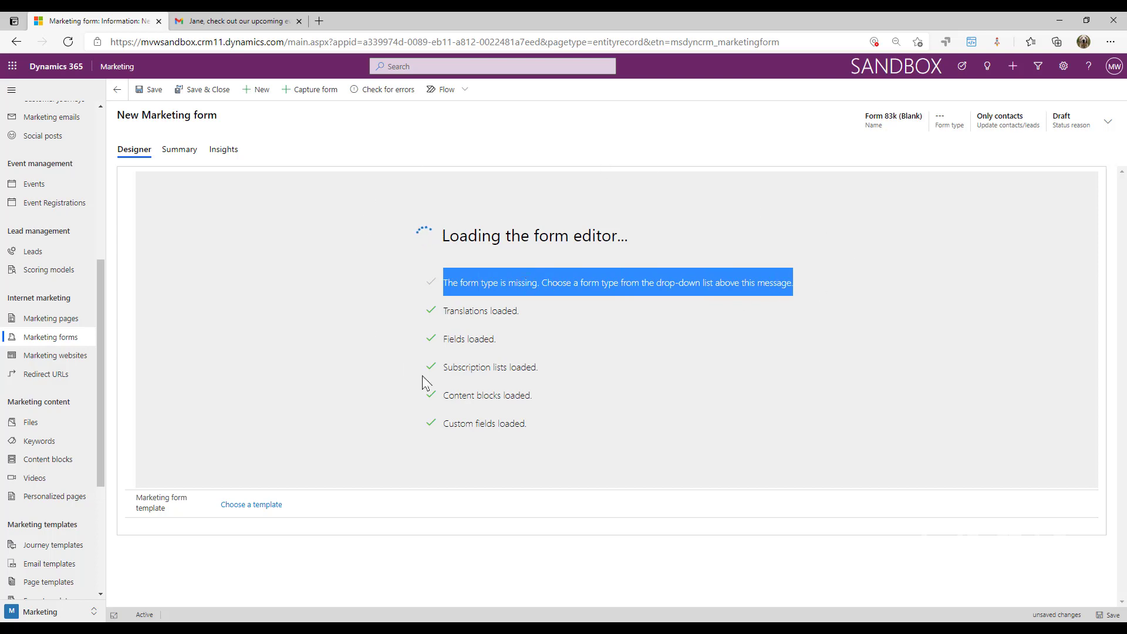
pyautogui.click(1108, 122)
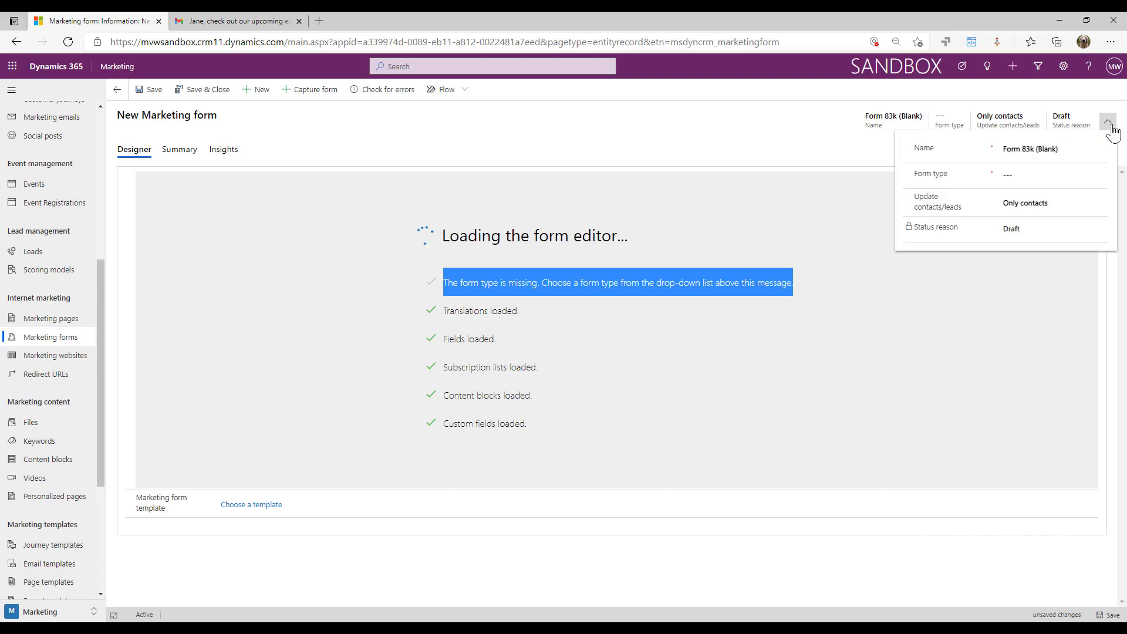
pyautogui.click(1101, 176)
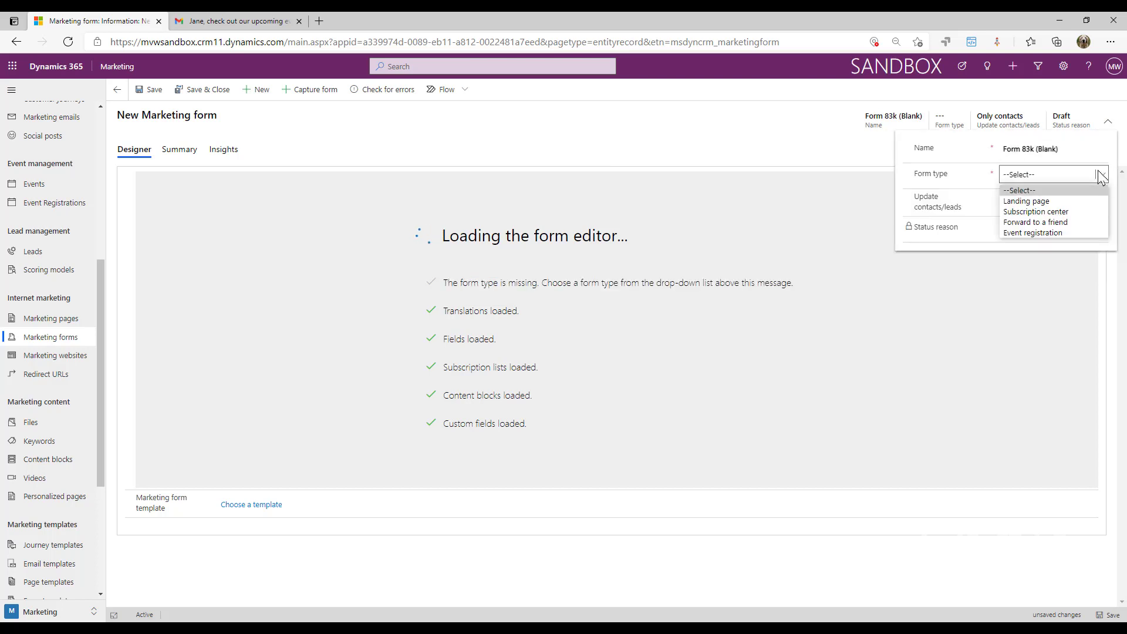
pyautogui.click(1051, 201)
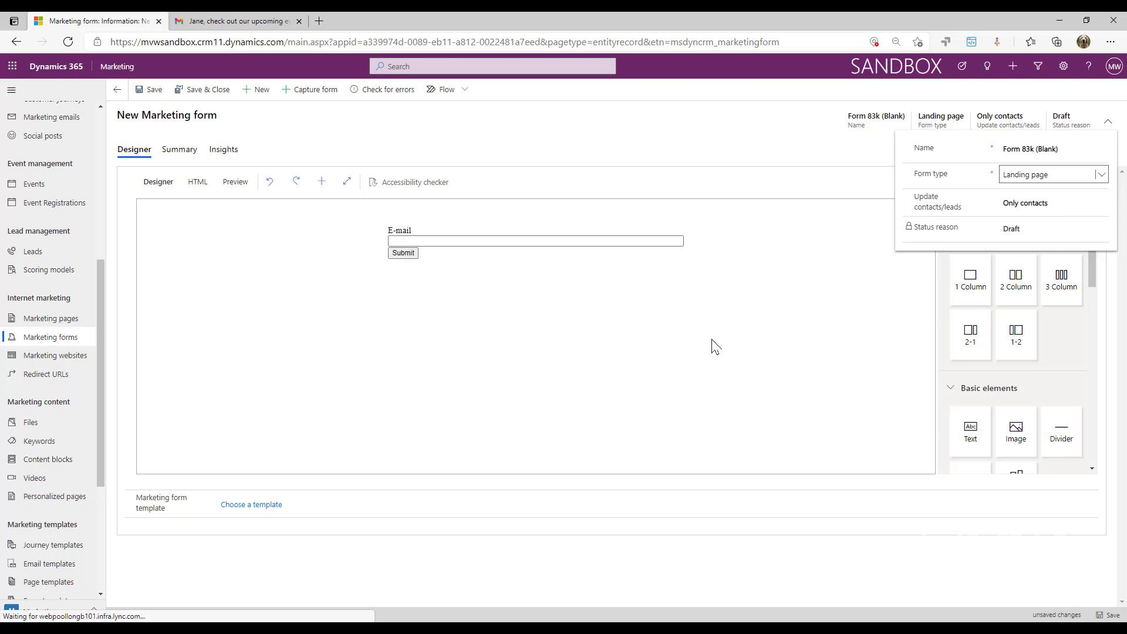
pyautogui.click(224, 354)
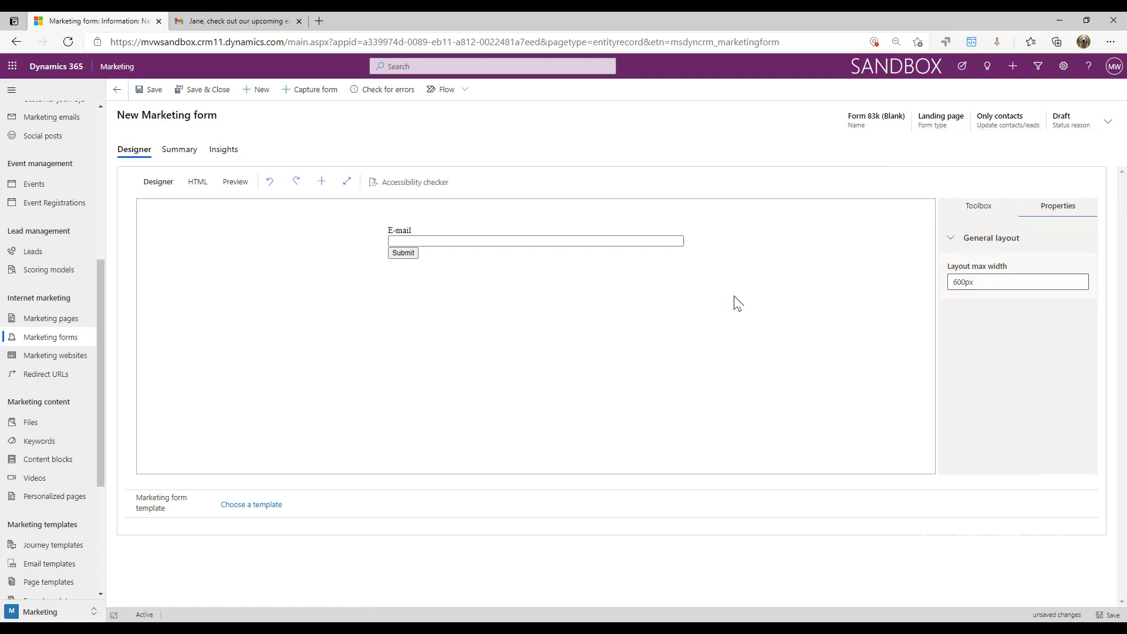
# Step: Go to Marketing forms and choose Discard changes for the unsaved blank form
pyautogui.click(65, 344)
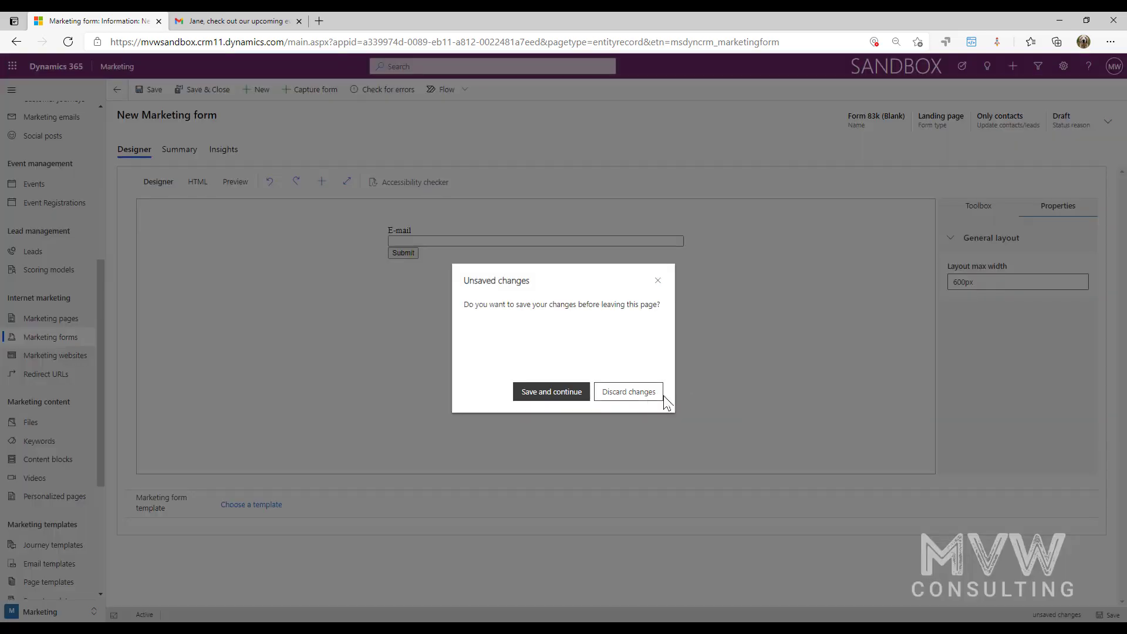
pyautogui.click(664, 395)
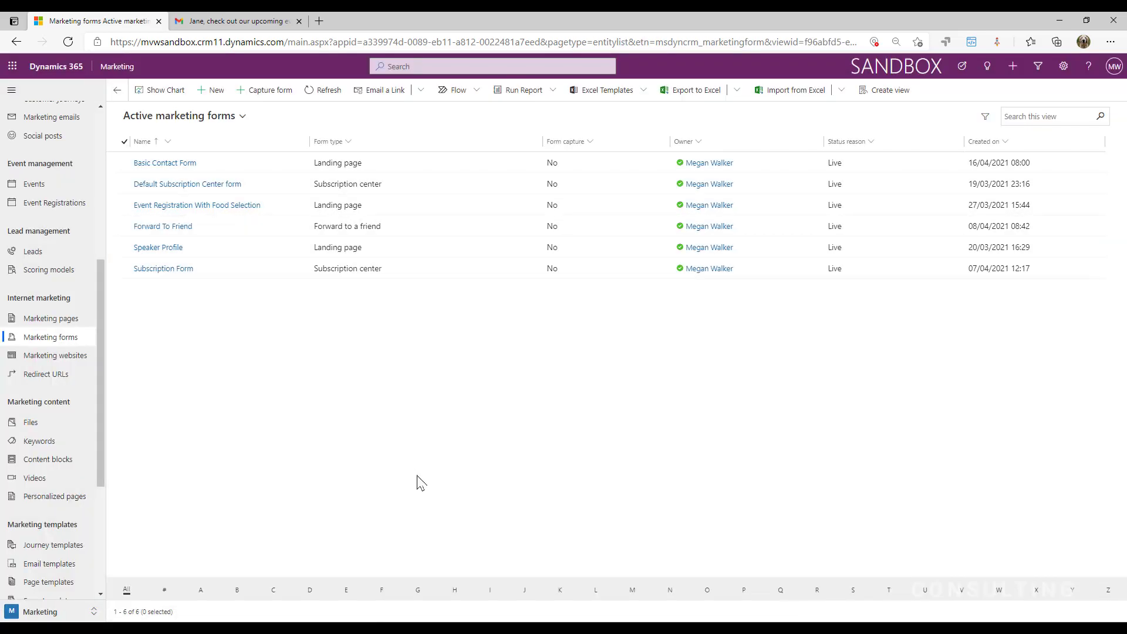